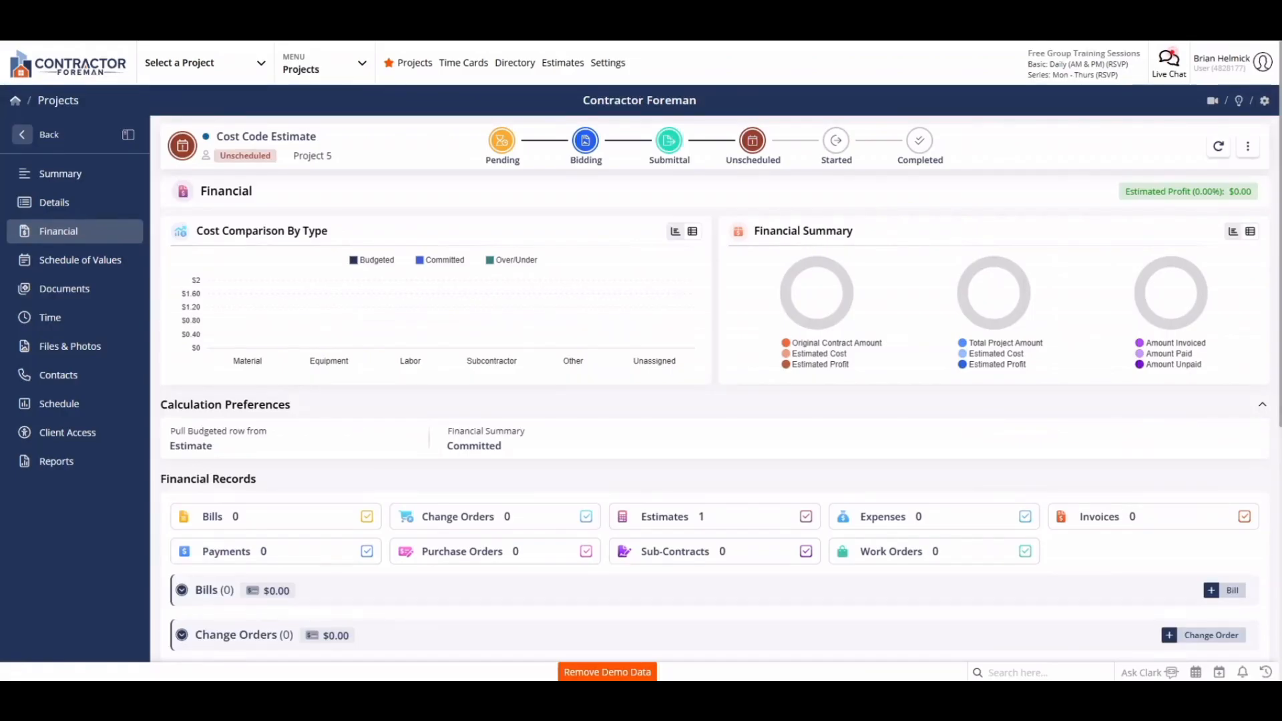
View the archived cost codes and the list of all cost codes
click(200, 62)
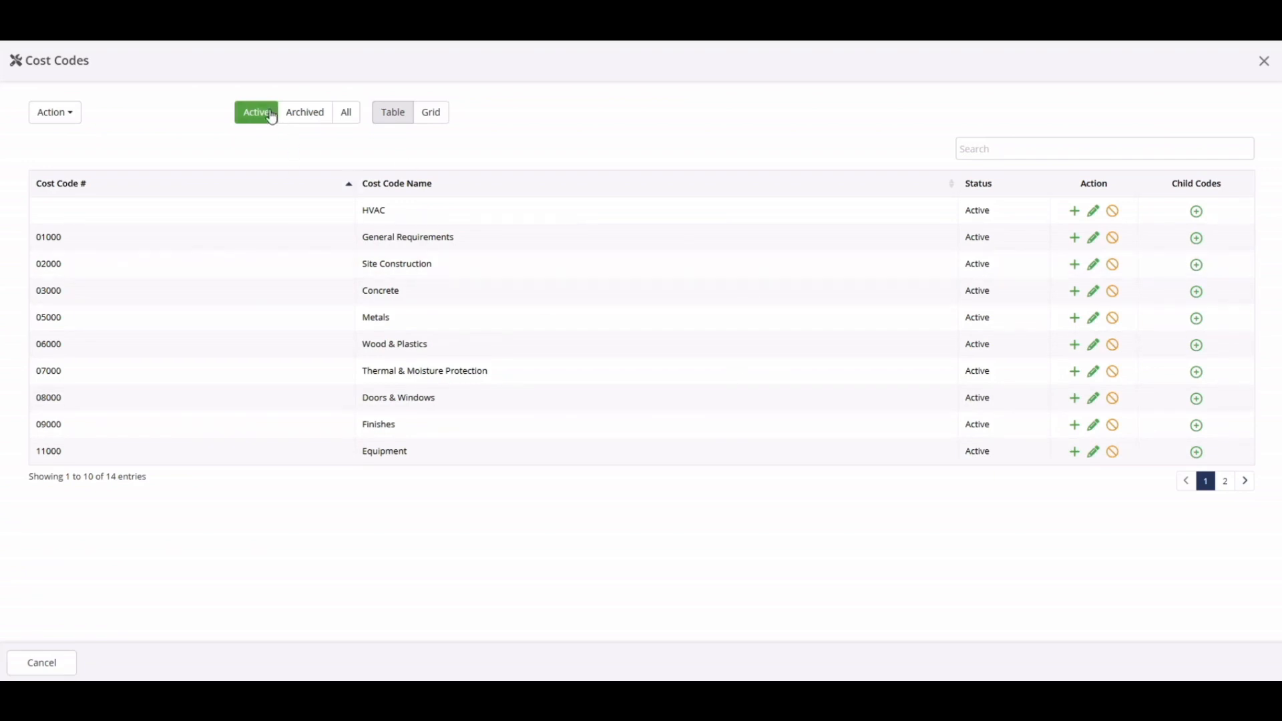
click(307, 116)
click(348, 118)
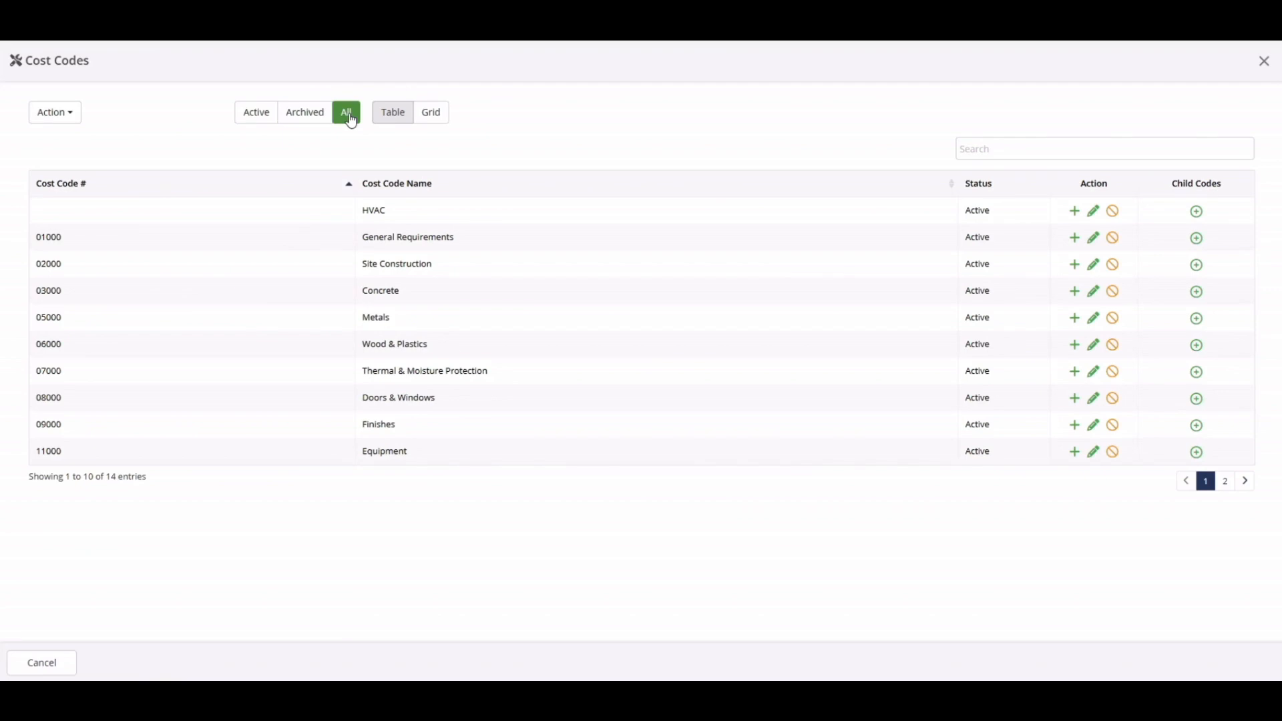
View the cost codes as a grid with a new-entry row, and expand the Concrete child codes with their own new-entry row
click(432, 122)
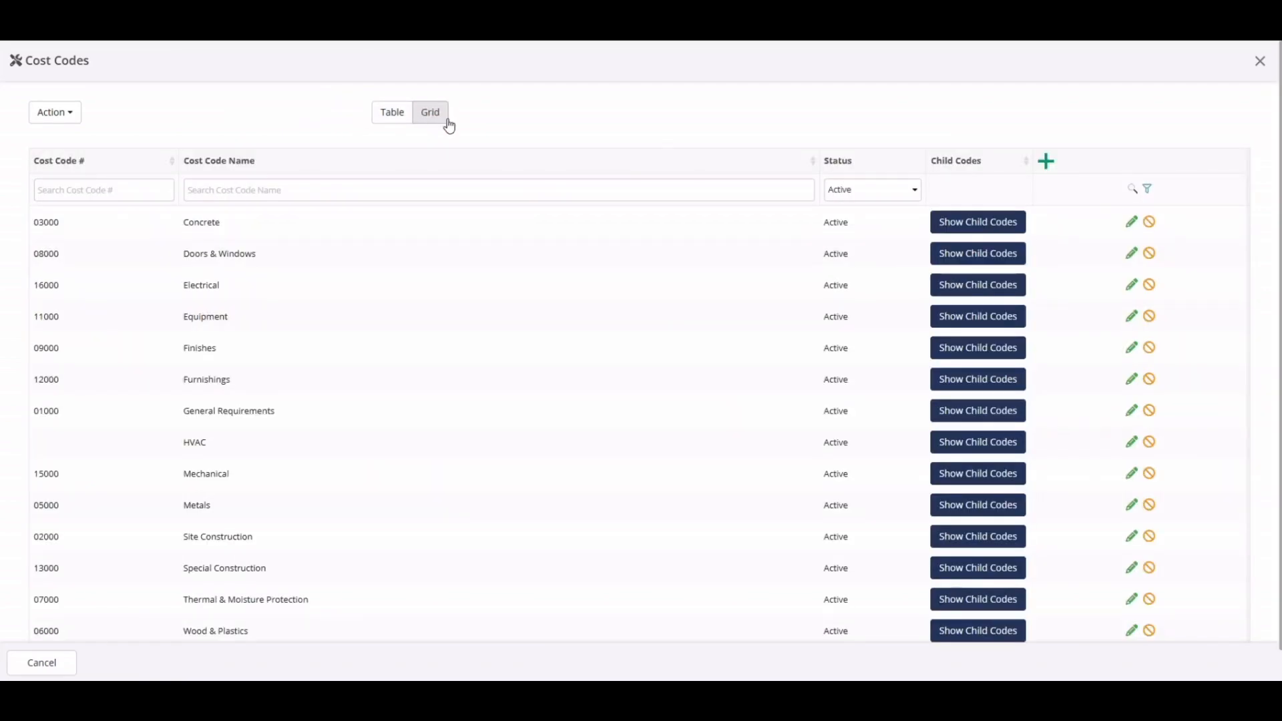
click(1044, 162)
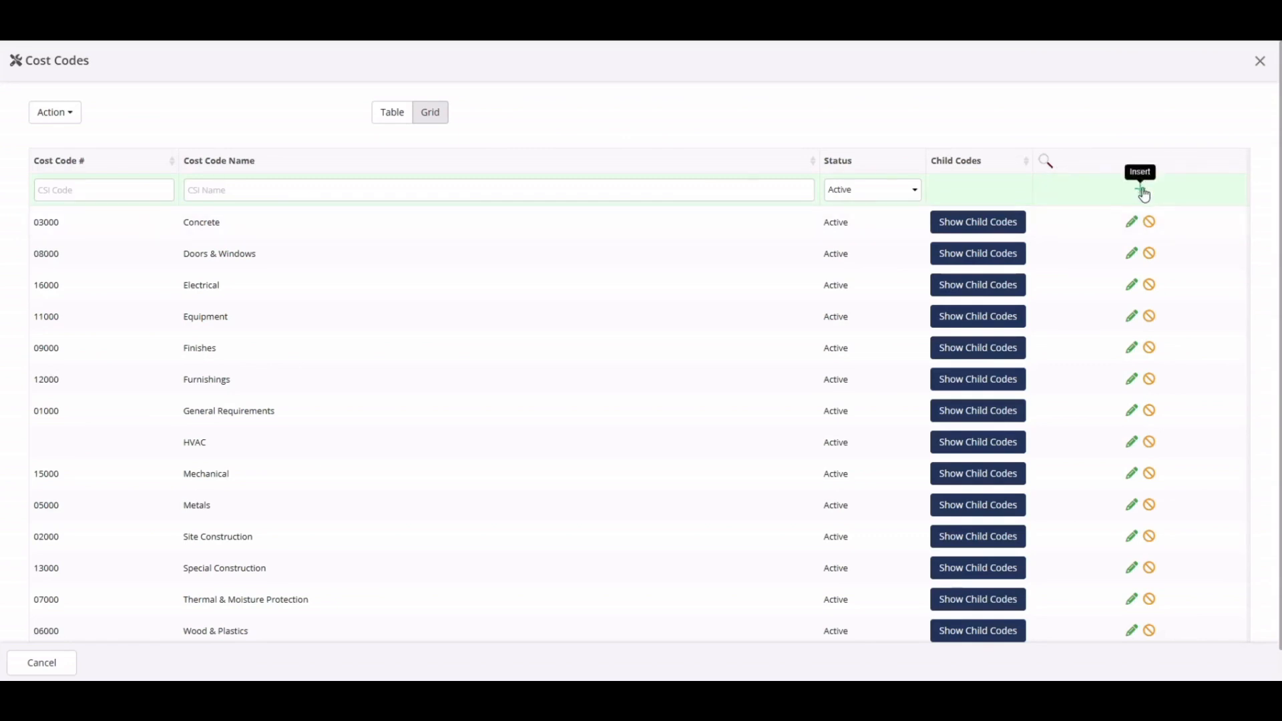
click(712, 191)
click(1024, 227)
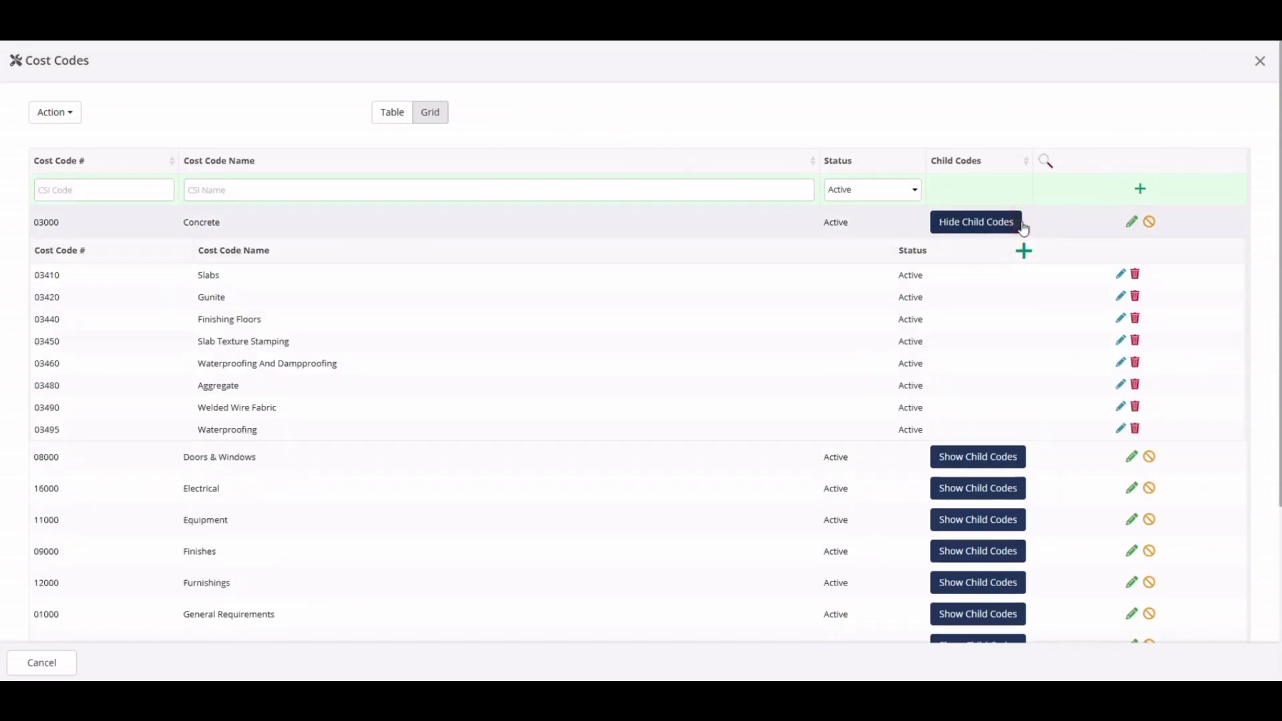
click(1023, 251)
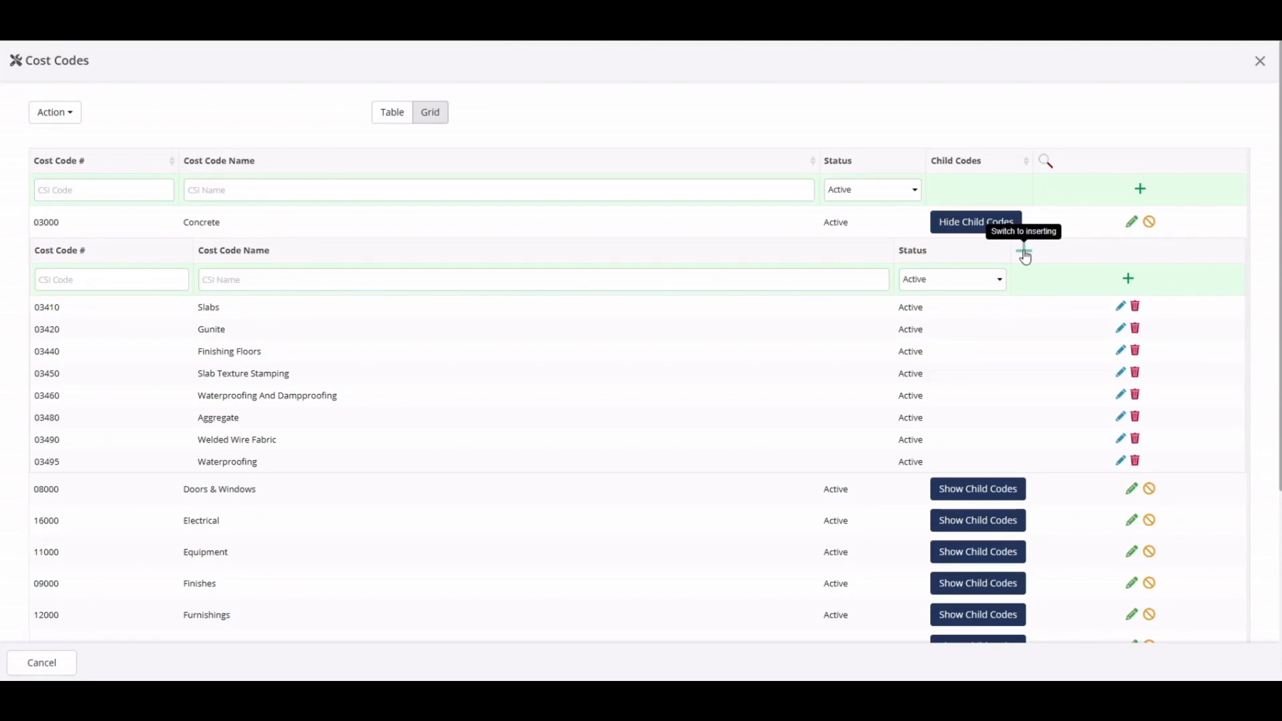
Return to the table view of the cost codes and close the Cost Codes window
click(399, 113)
click(1039, 145)
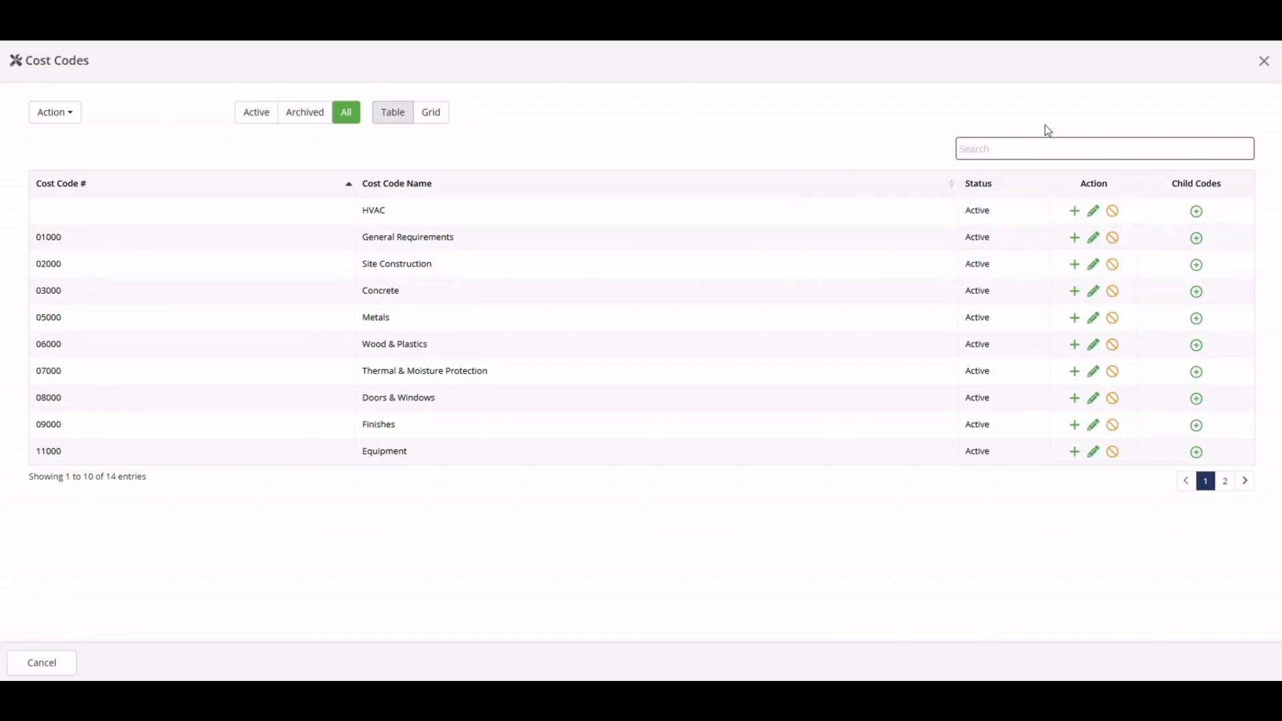
click(1265, 61)
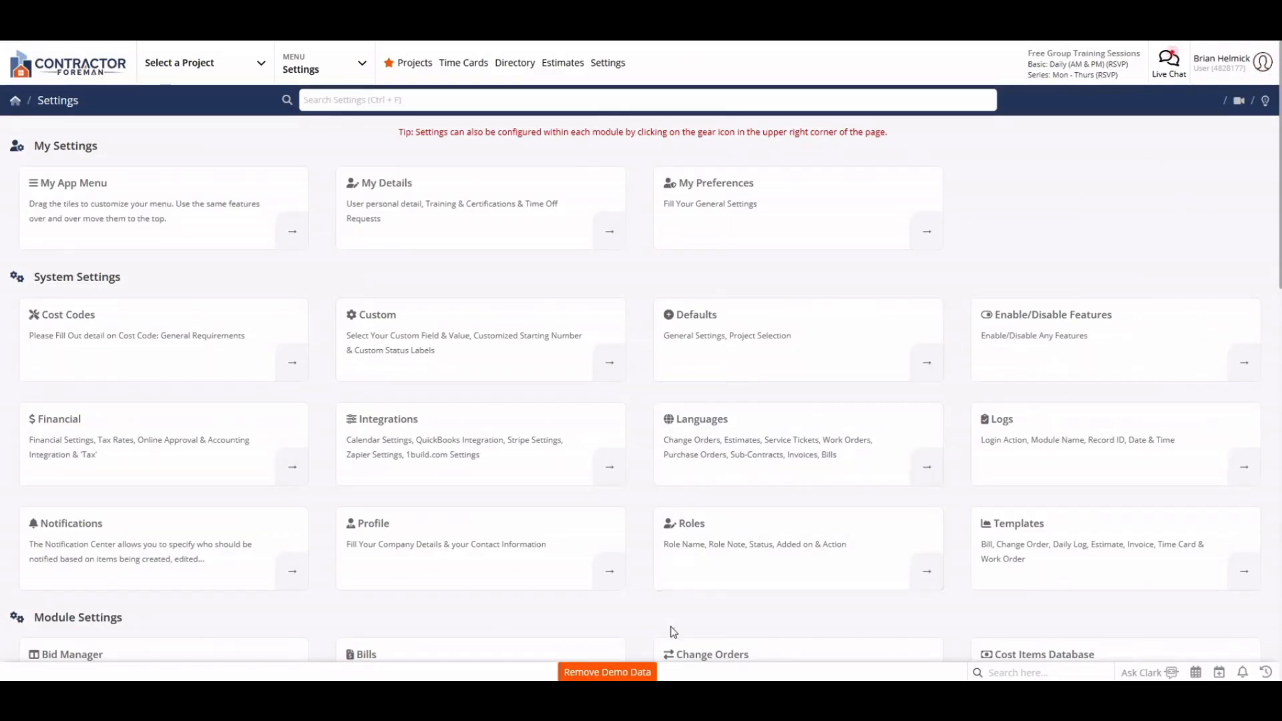
Remove the demo data together with the sample cost codes, and log back in to the account
click(626, 676)
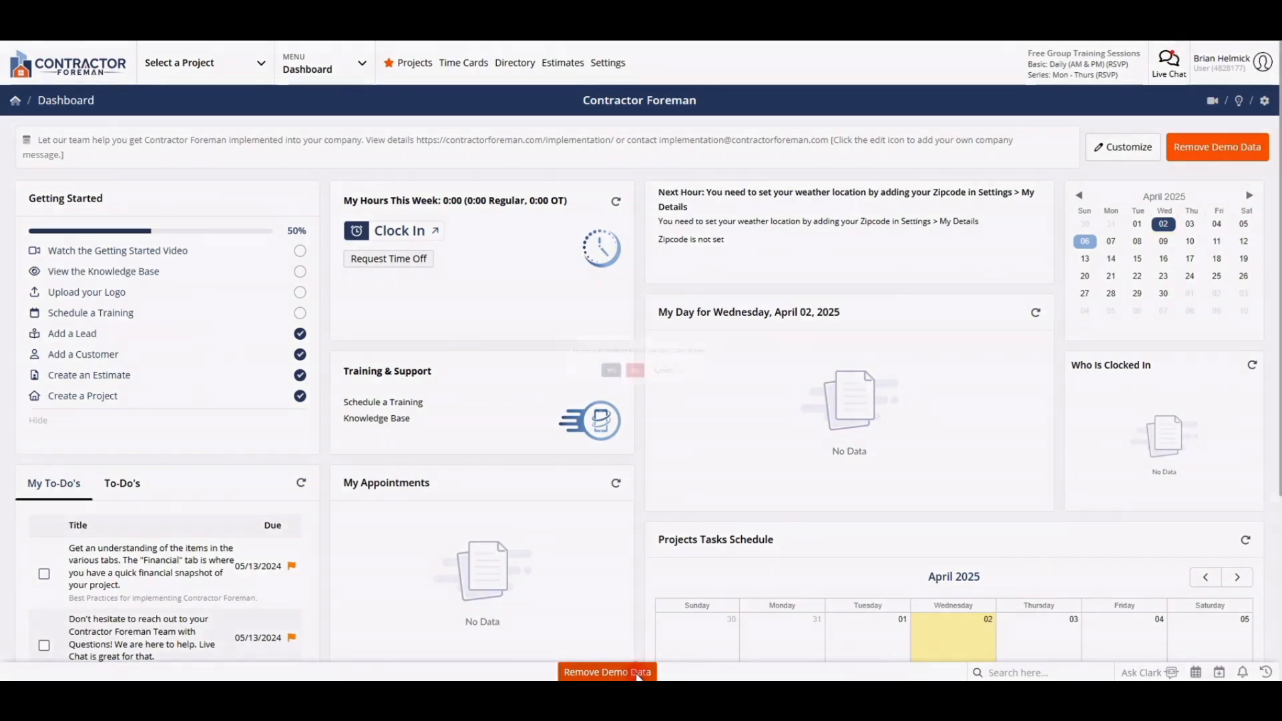
click(638, 673)
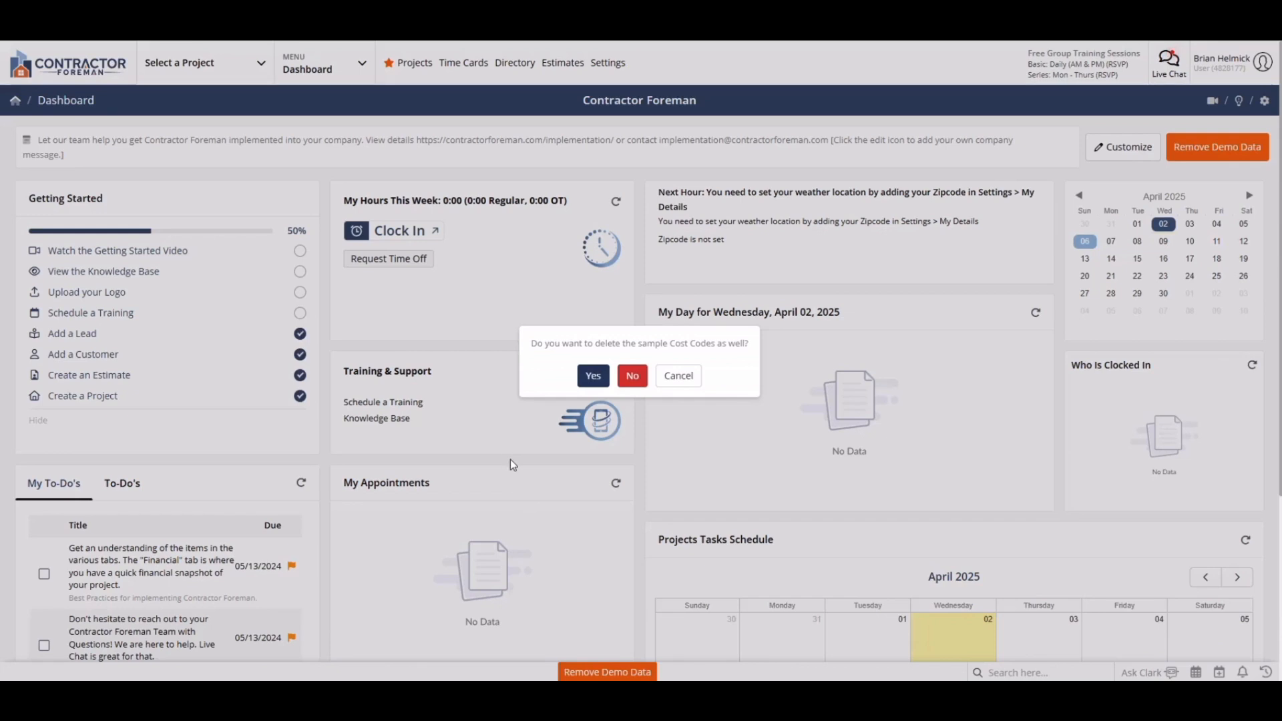
click(594, 378)
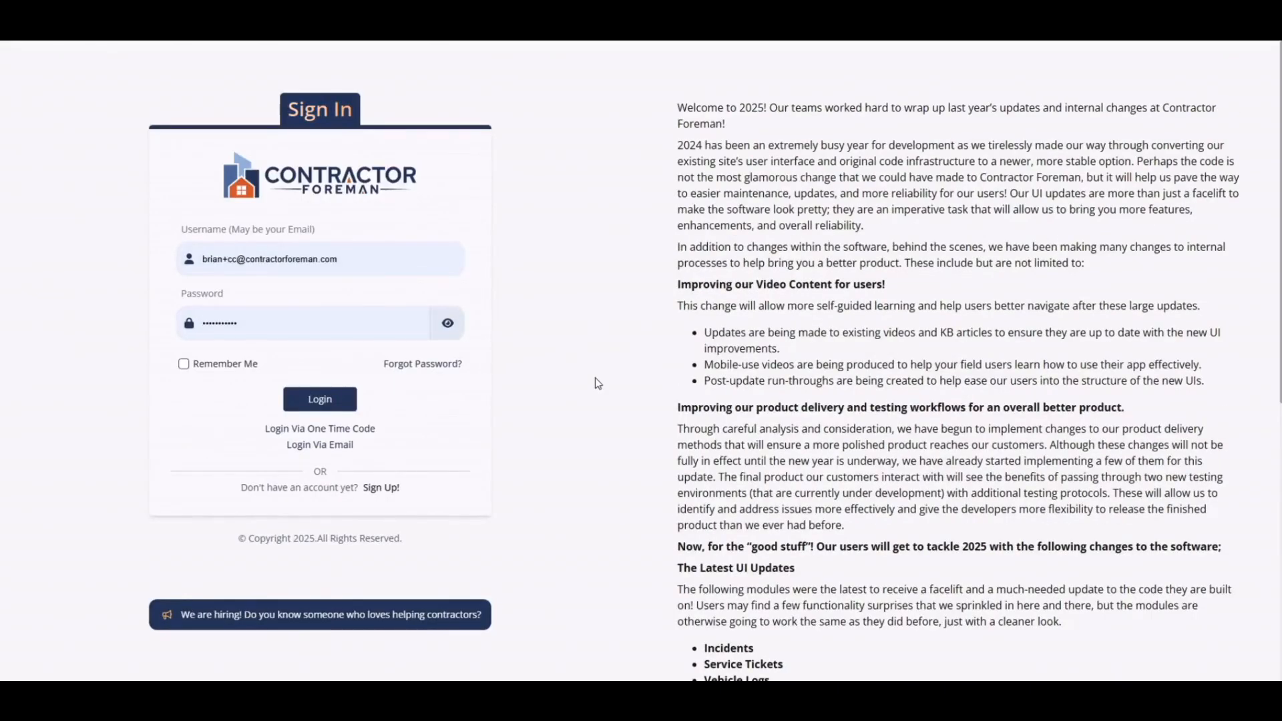
click(320, 399)
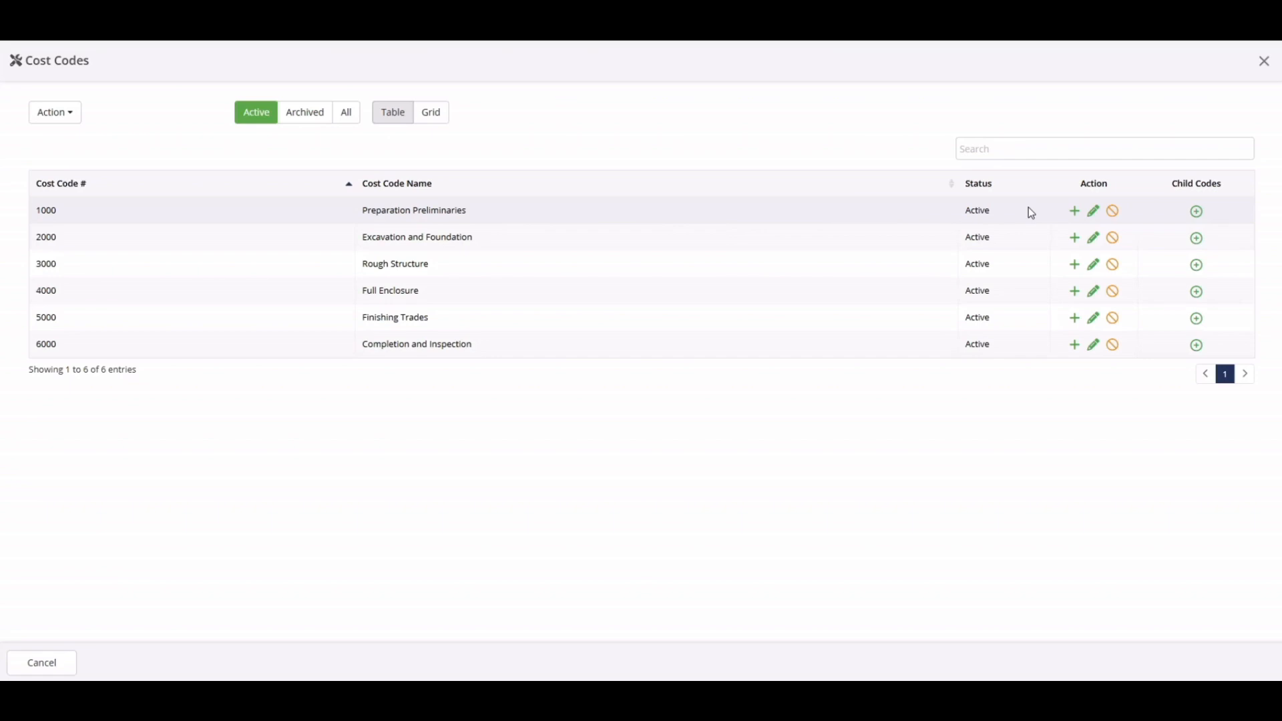
Examine the child codes under the Preparation Preliminaries parent code and collapse them again
click(1196, 212)
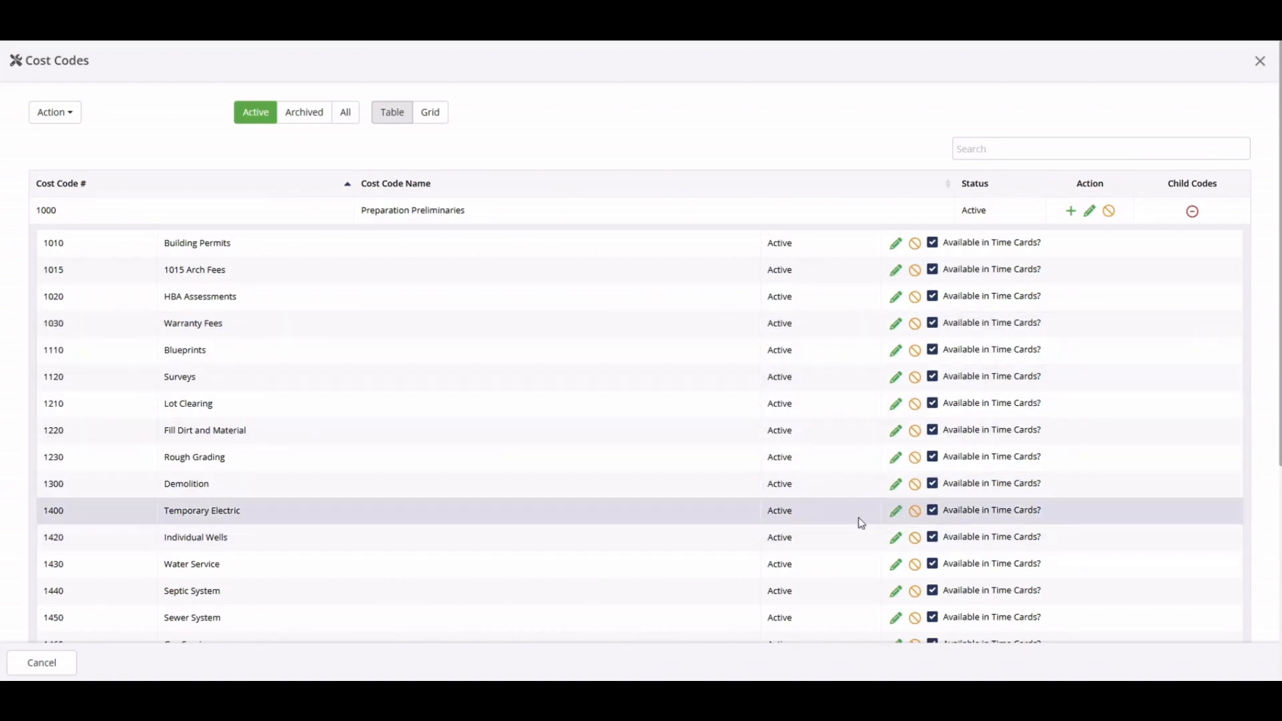
click(1192, 211)
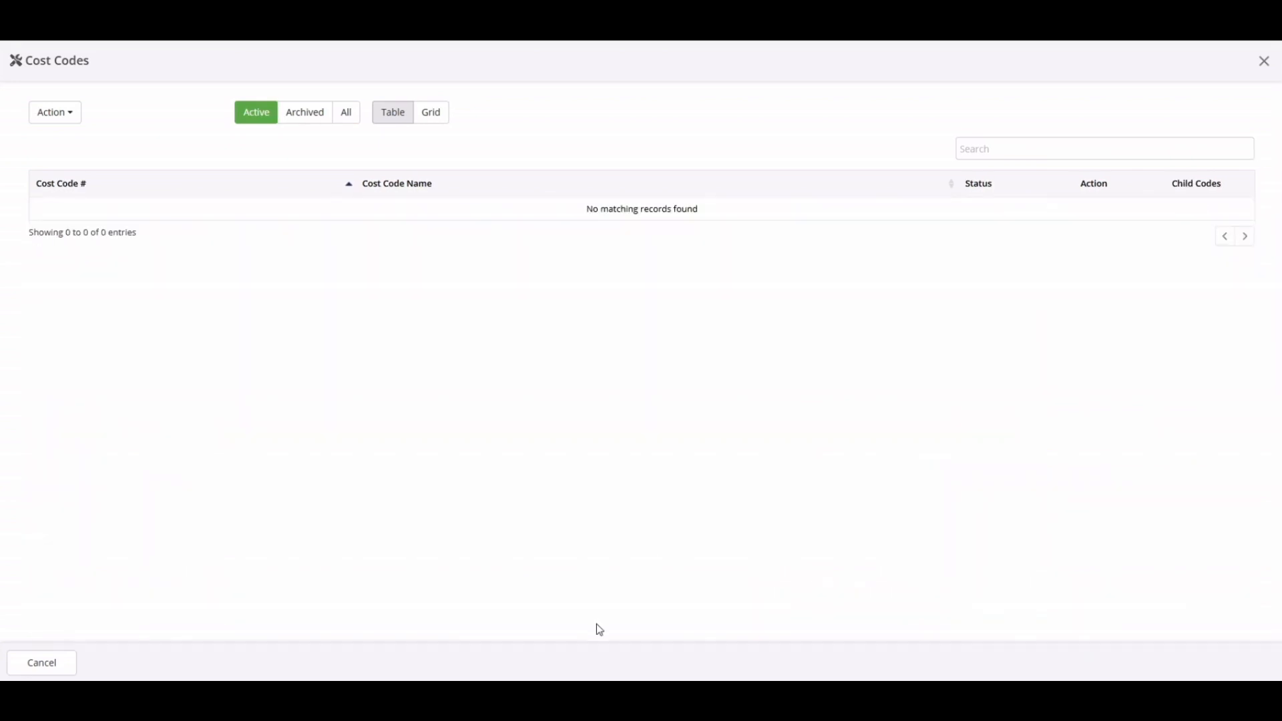
Add a parent cost code with CSI code 01 and the name Example Parent, and save it
click(66, 123)
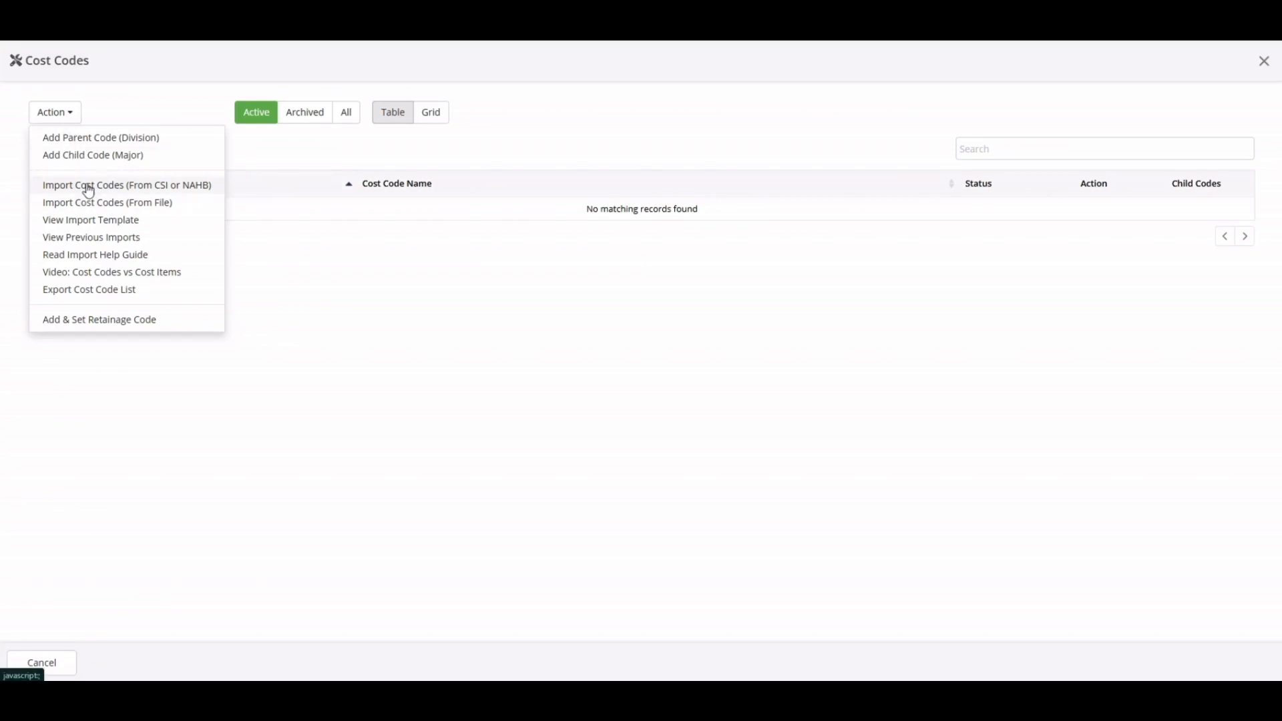
click(84, 138)
click(354, 96)
text(01)
key(Tab)
text(Example F)
text(arent)
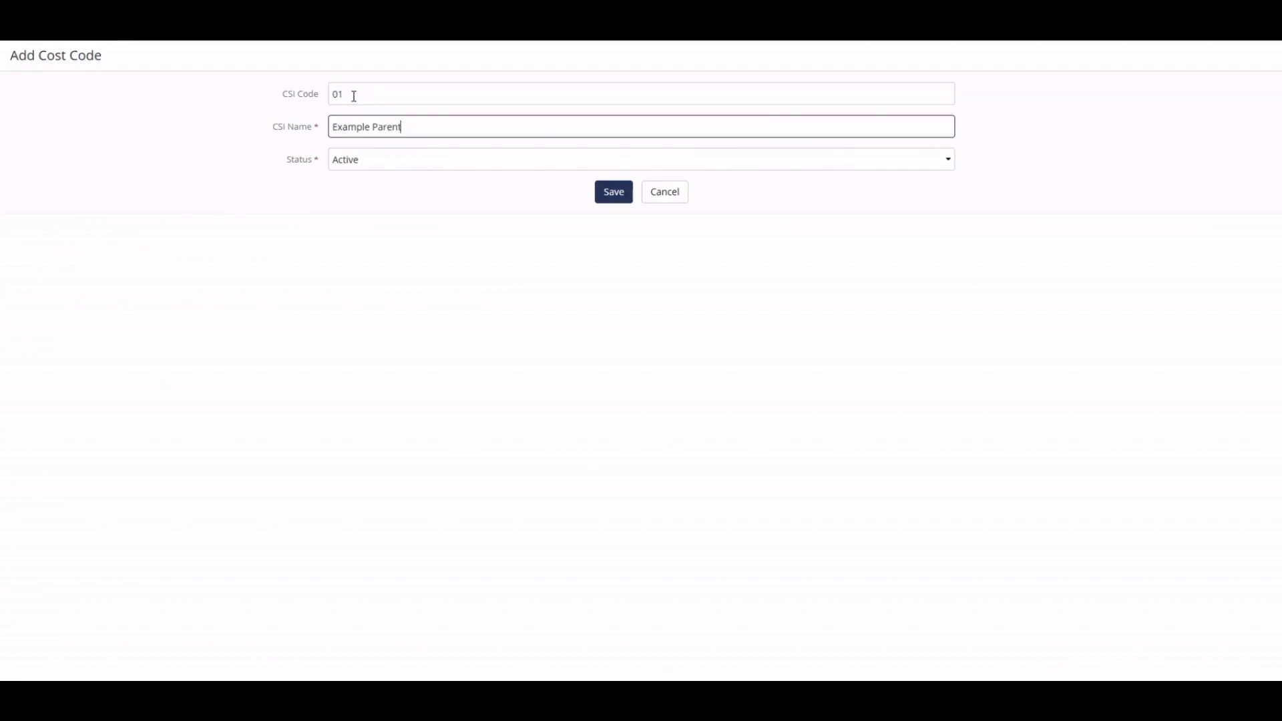
click(621, 197)
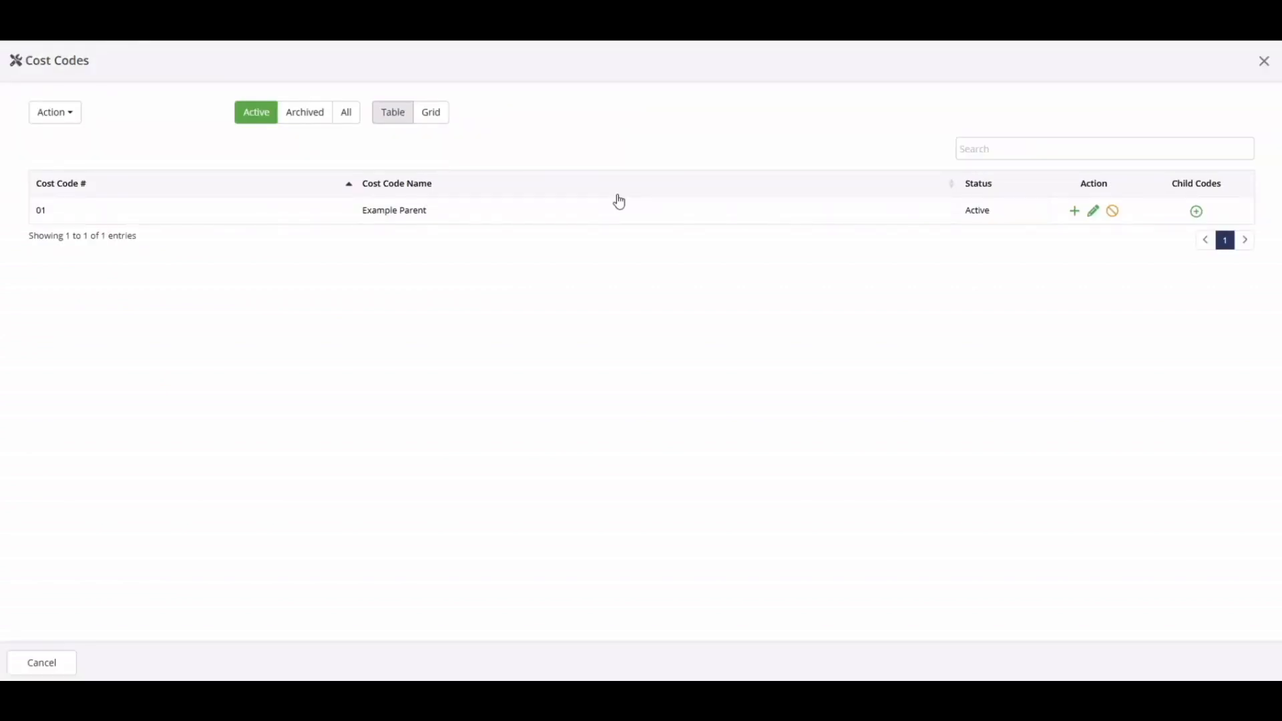
Add a child cost code 0101 named Child Code under Example Parent, save it and expand the parent's child codes
click(1075, 212)
click(436, 122)
text(0101)
click(393, 160)
text(Child Code)
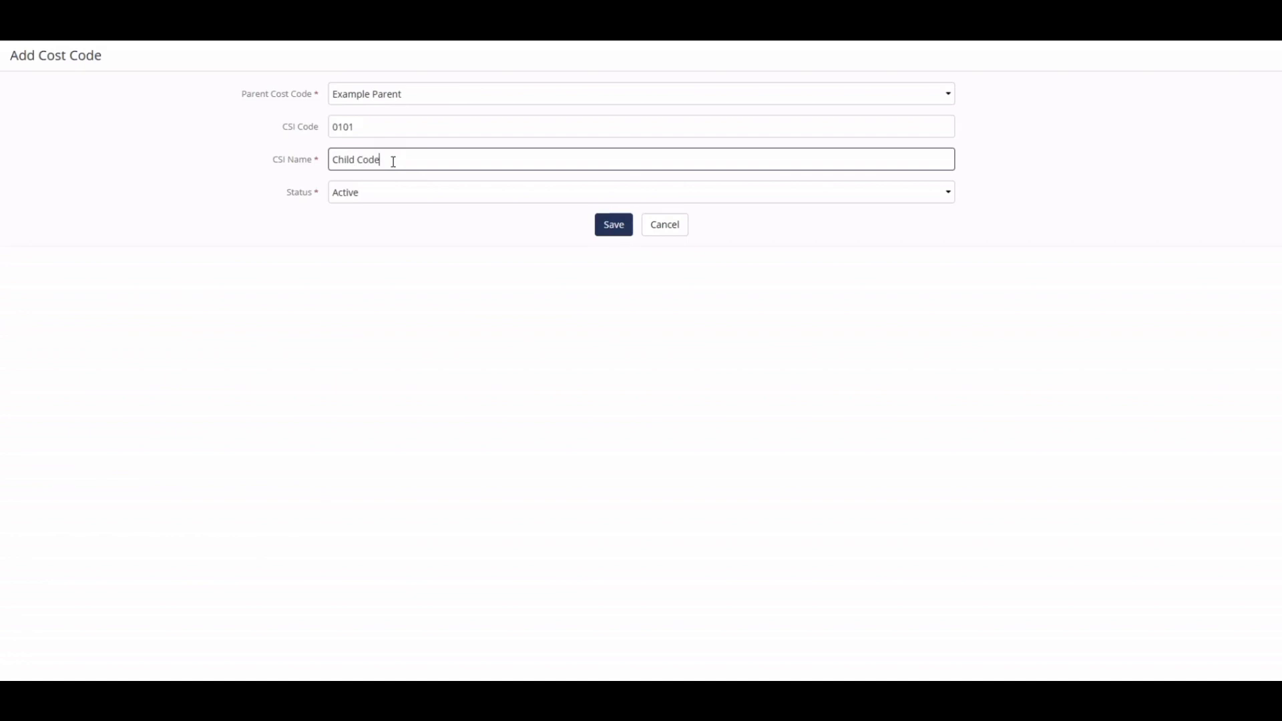
click(610, 230)
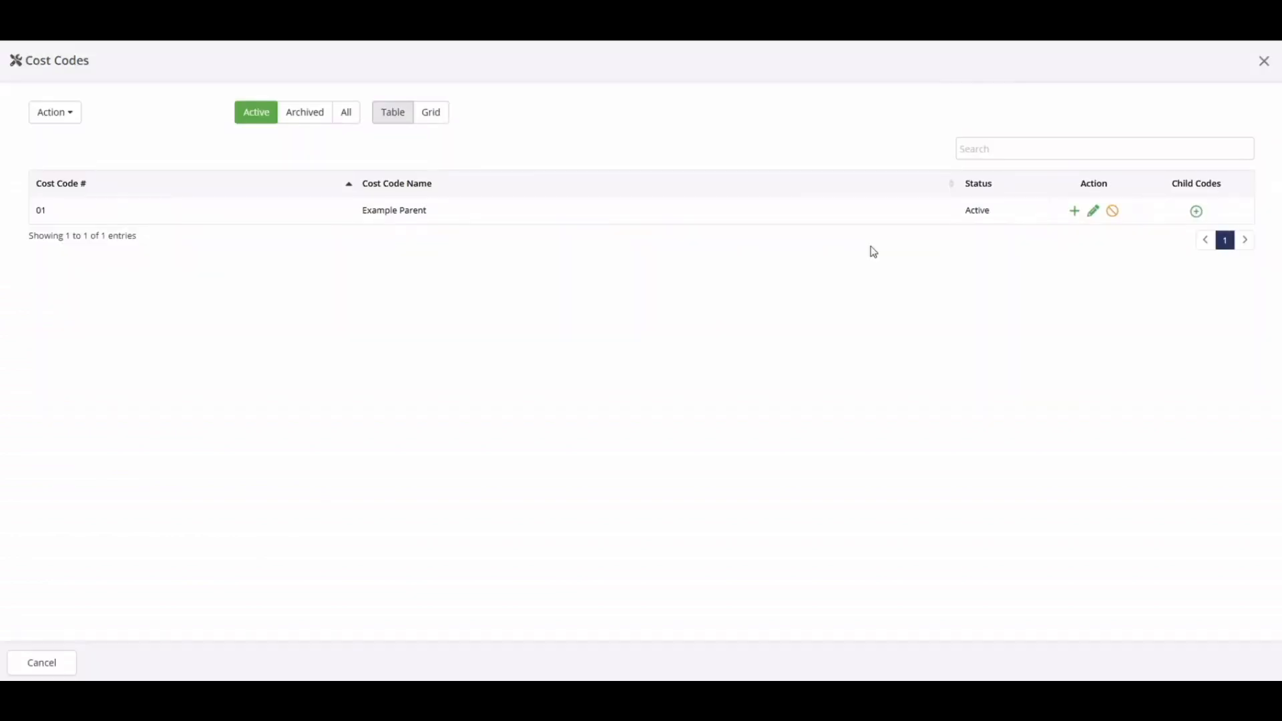
click(1198, 212)
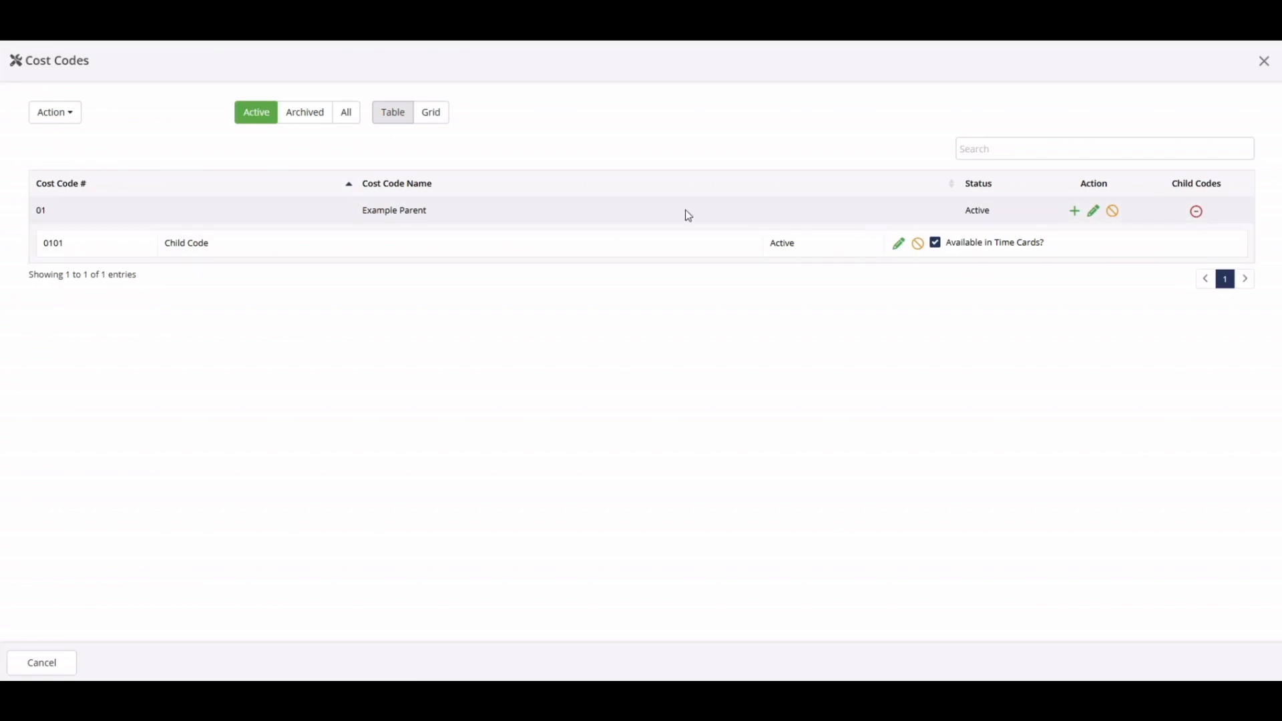
Start a database import from the NAHB source, selecting Building Permits, HBA Assessments, Warranty Fees and Blueprints
click(69, 115)
click(78, 184)
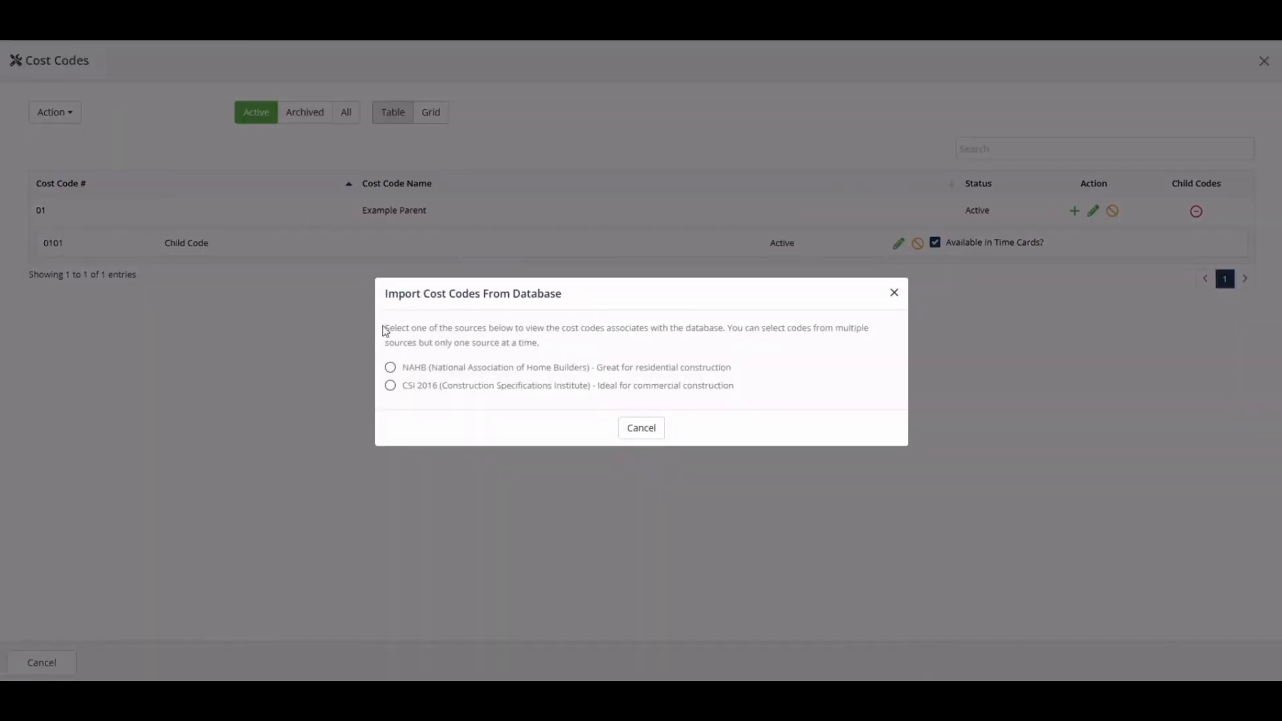
click(390, 367)
click(683, 252)
click(683, 274)
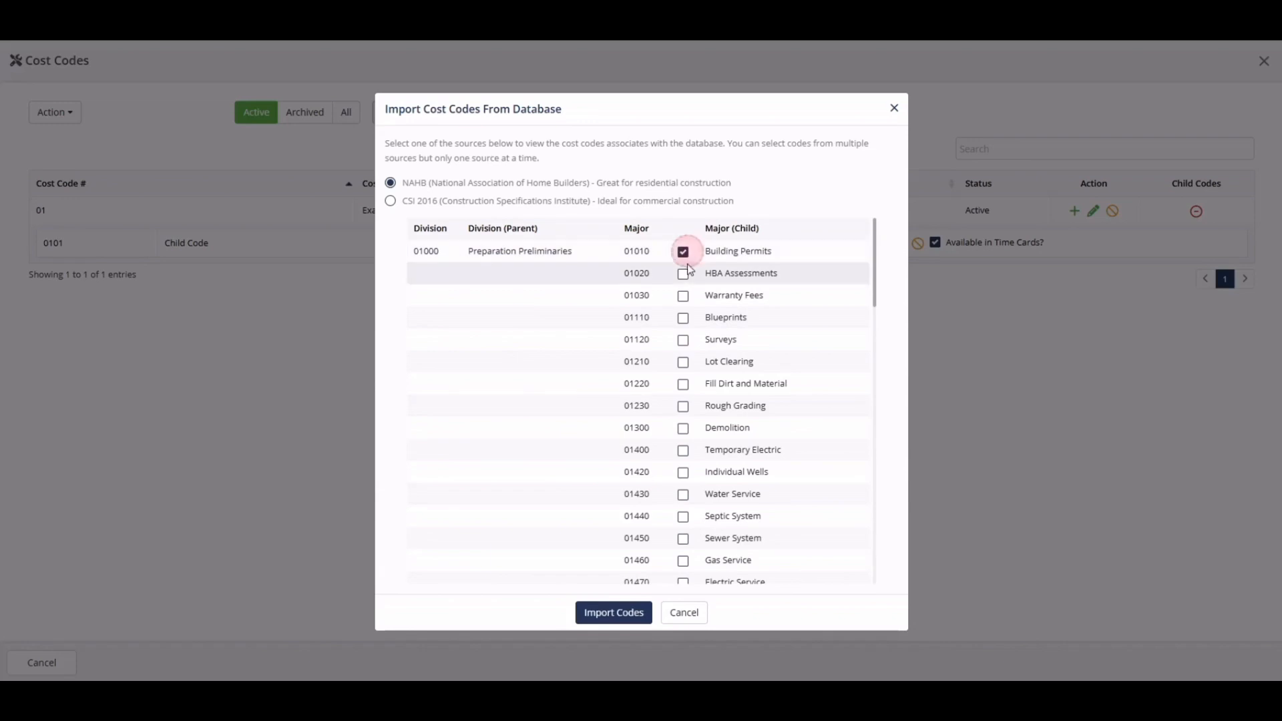
click(683, 296)
click(683, 318)
scroll(686, 344, down, 3)
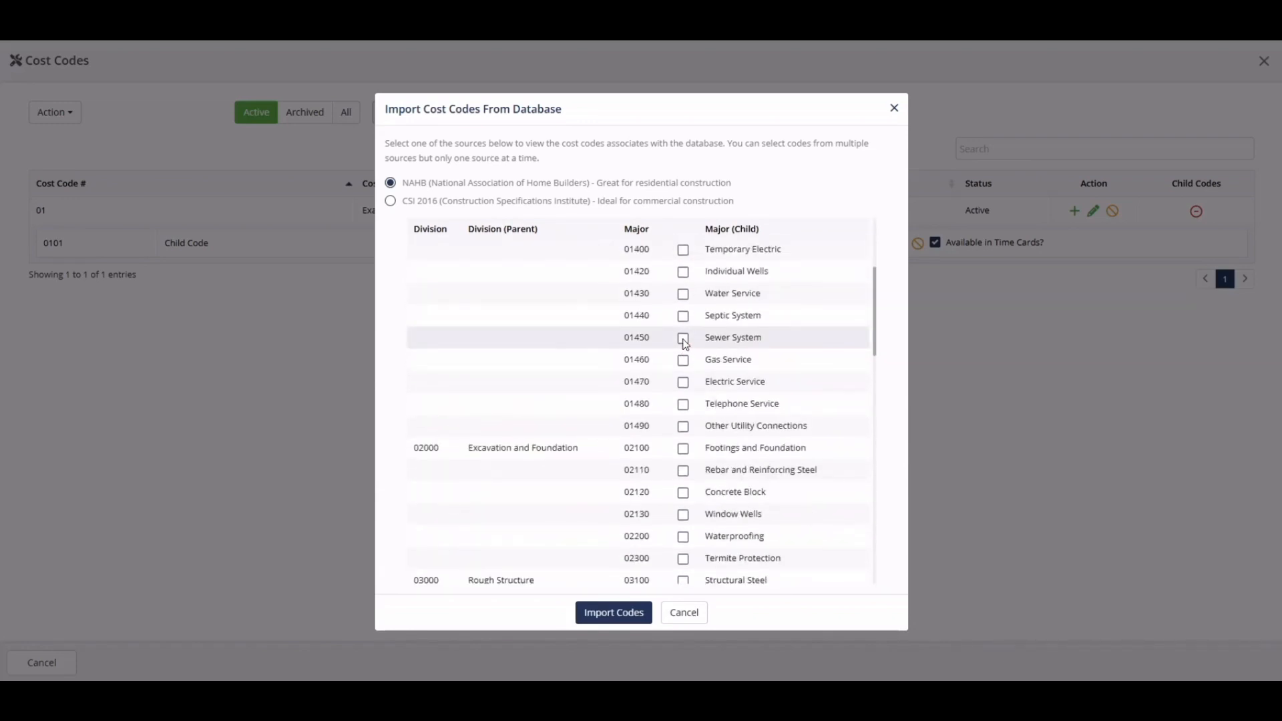
Select Water Service, Temporary Electric, Demolition and Rough Grading in the NAHB list, and close the import dialog without importing
scroll(683, 342, up, 1)
click(684, 359)
click(682, 317)
click(683, 294)
click(682, 272)
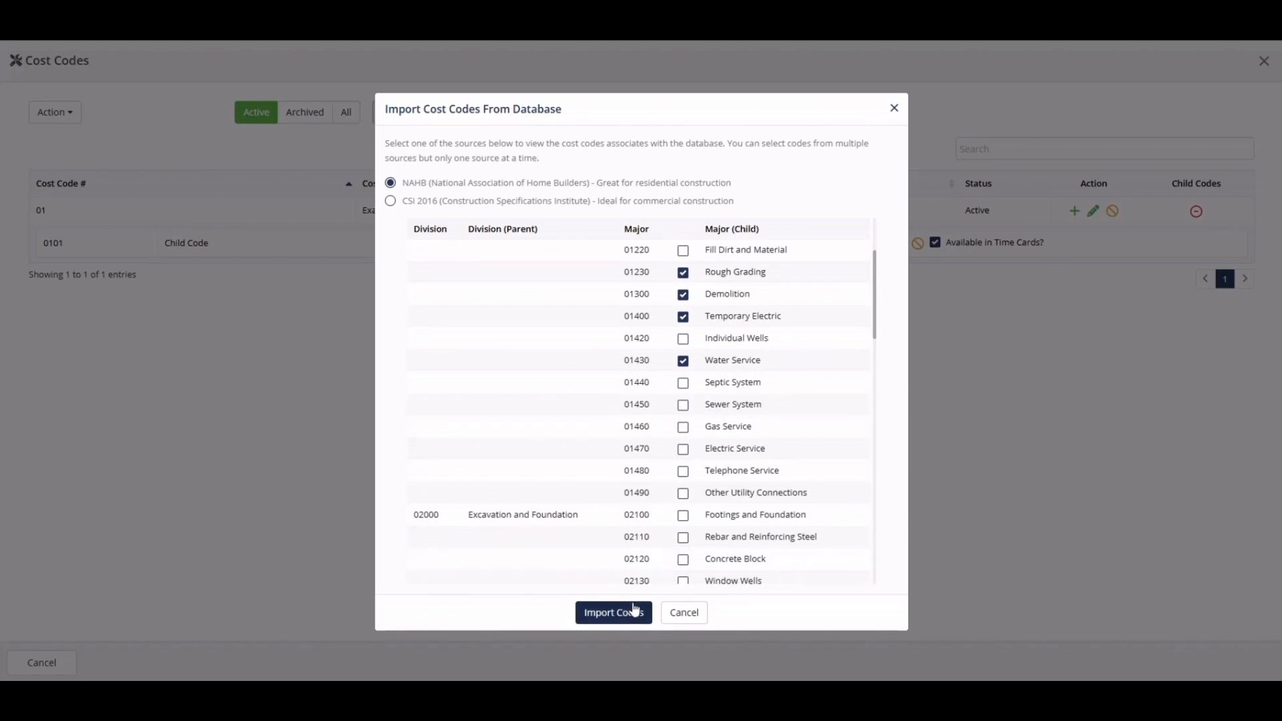
click(894, 109)
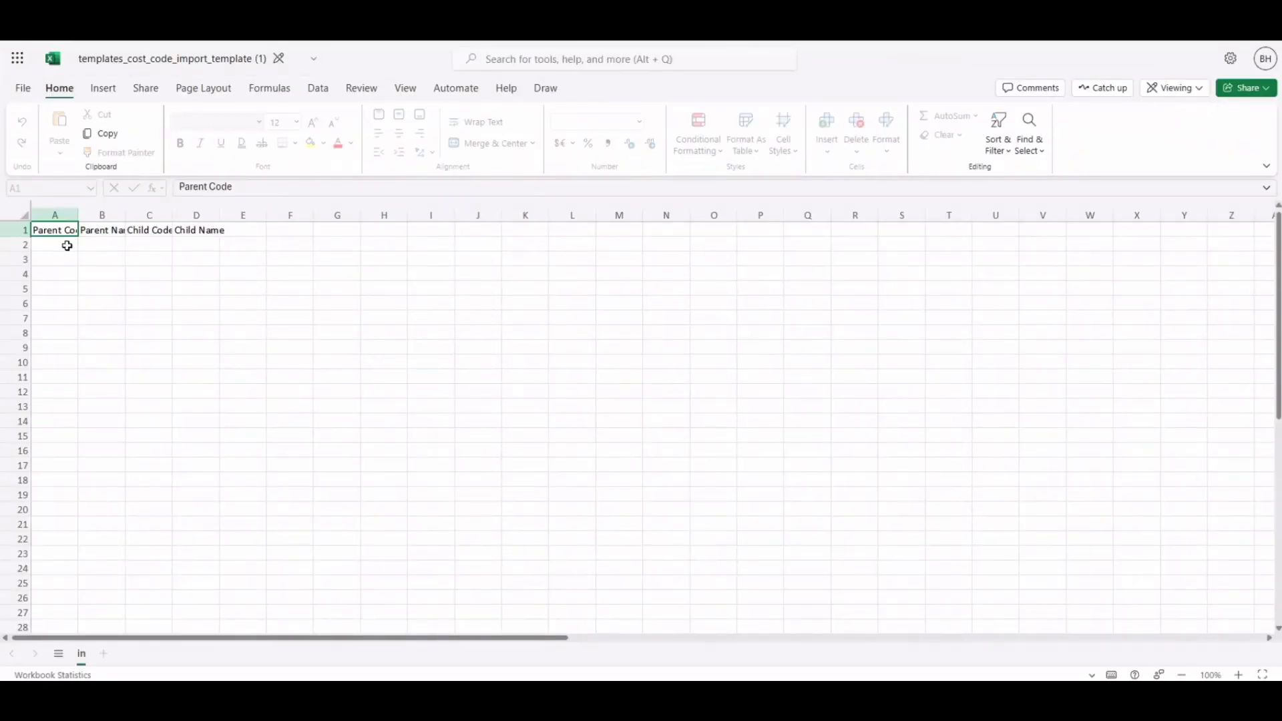
Examine the parent and child columns of the cost code import template, and bring up the file picker for a cost code file import
click(67, 246)
click(98, 243)
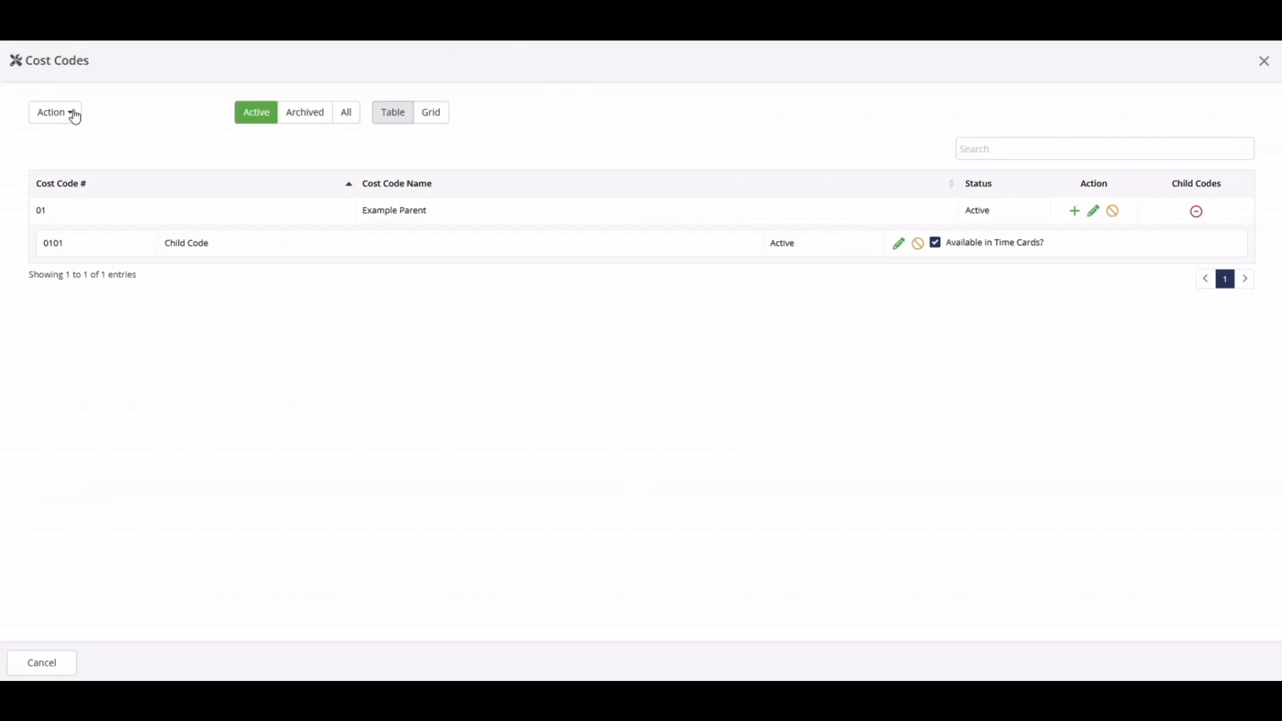
click(71, 114)
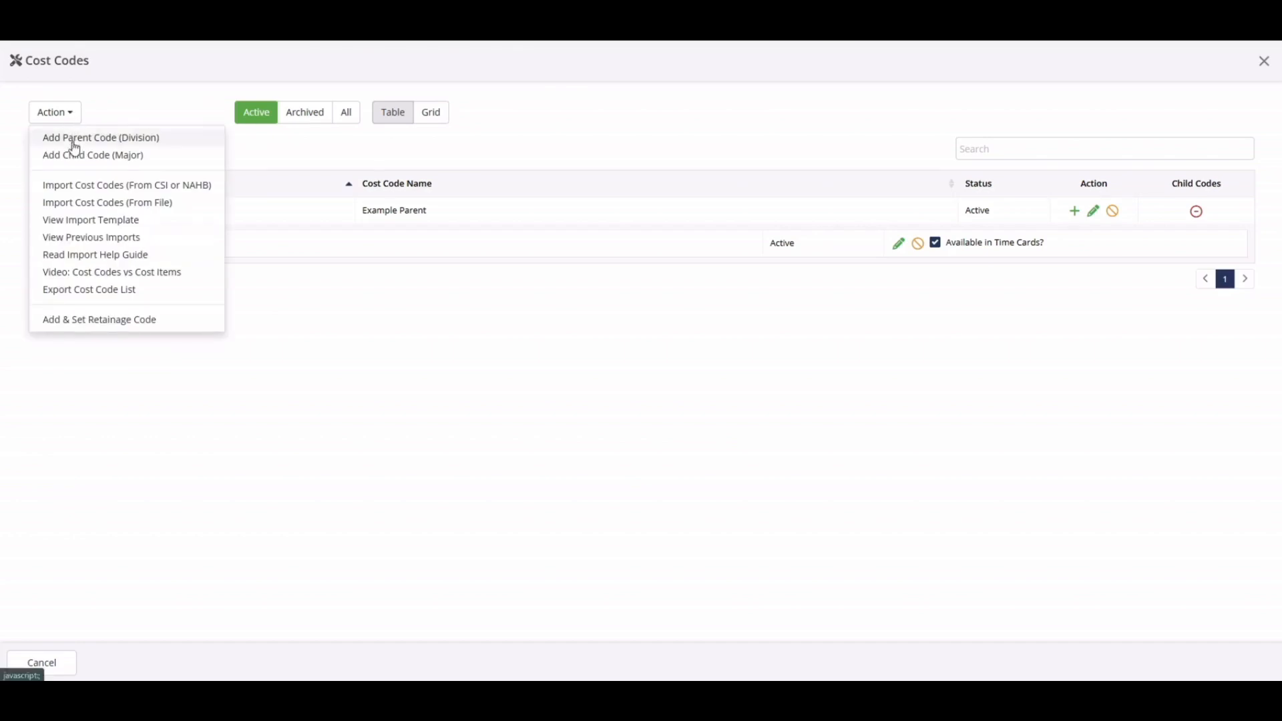
click(80, 203)
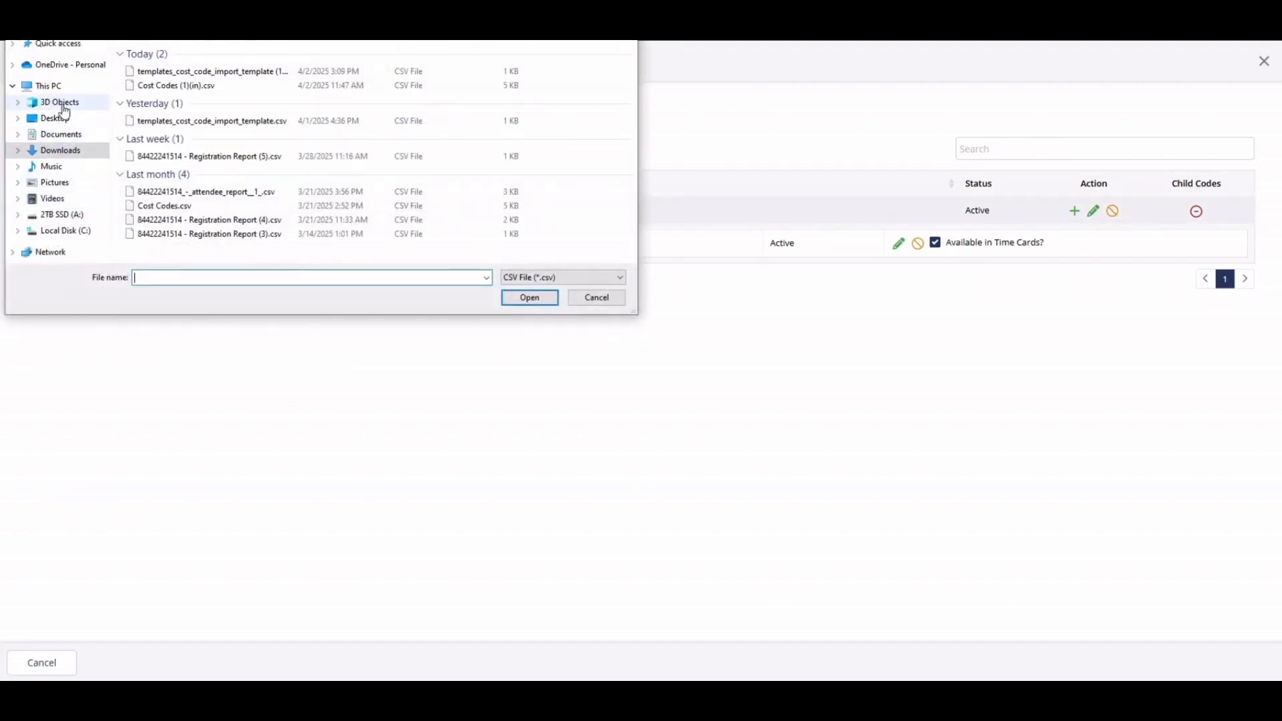
click(60, 118)
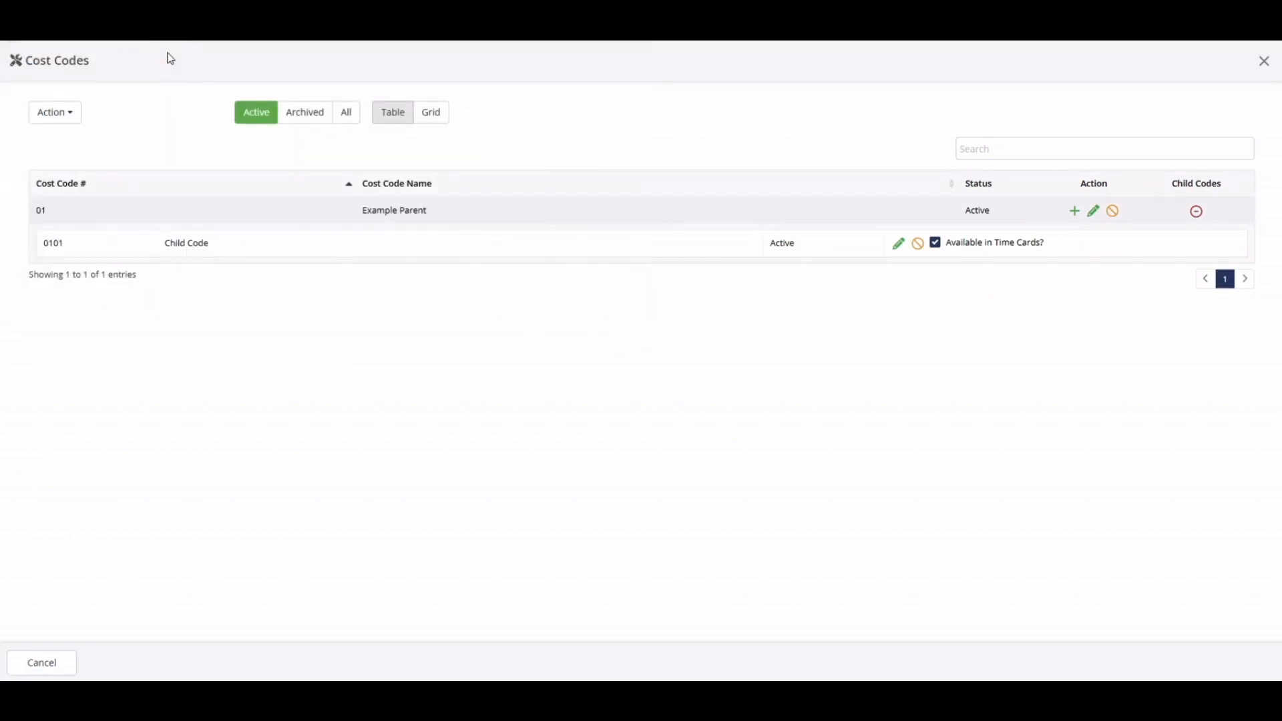
View the record of previous cost code imports and go back to the cost code list
scroll(554, 338, down, 20)
click(626, 621)
click(377, 640)
click(695, 127)
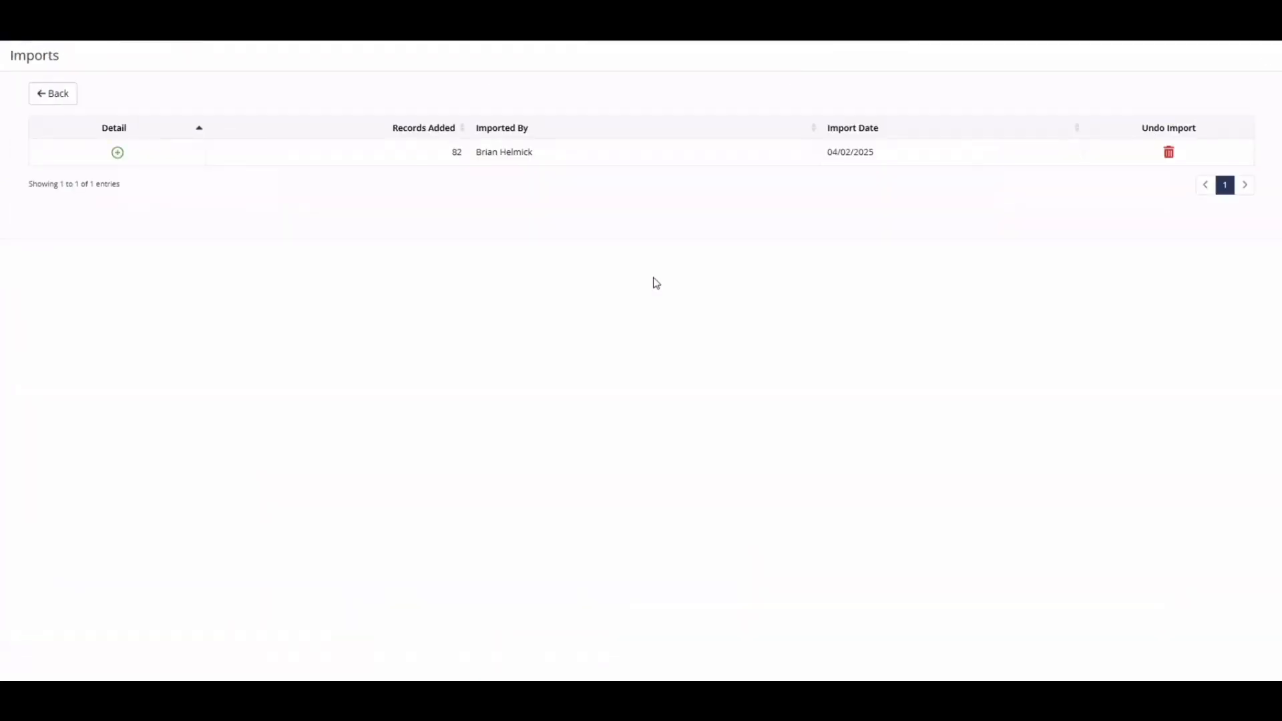
click(58, 99)
click(55, 111)
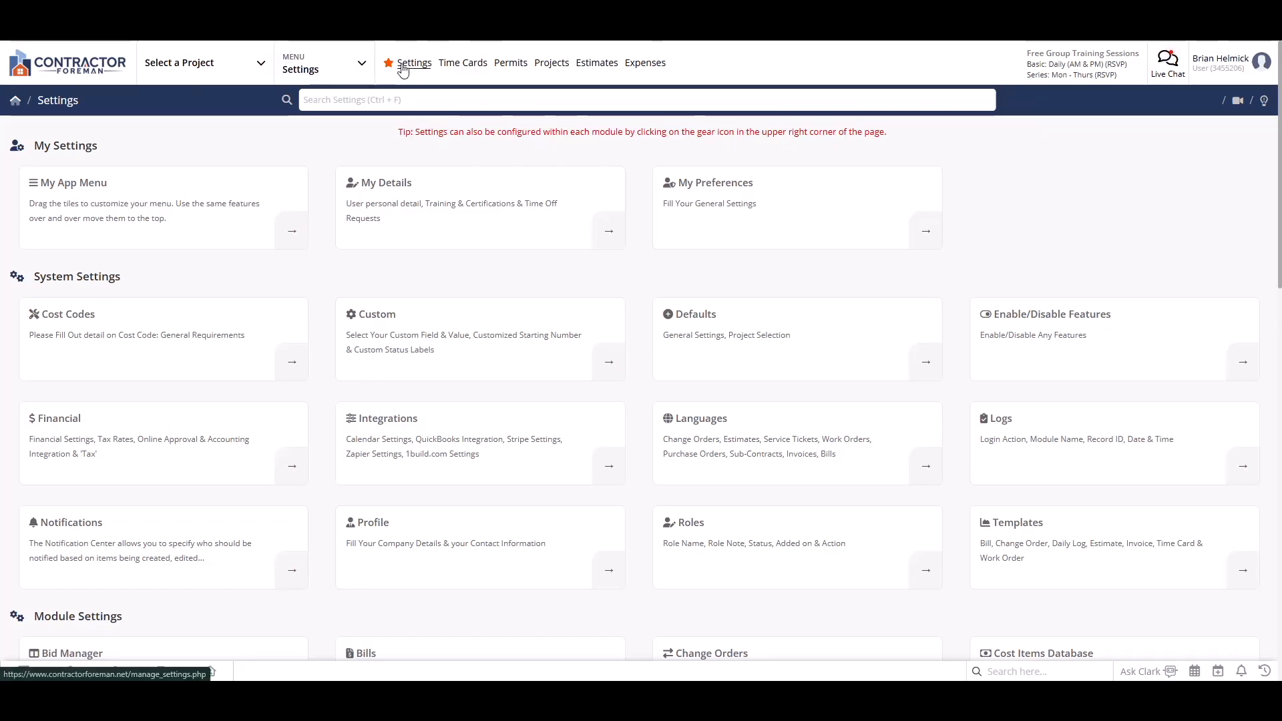
Open the Integrations settings, find the QuickBooks section and open its step-by-step integration guide
click(424, 454)
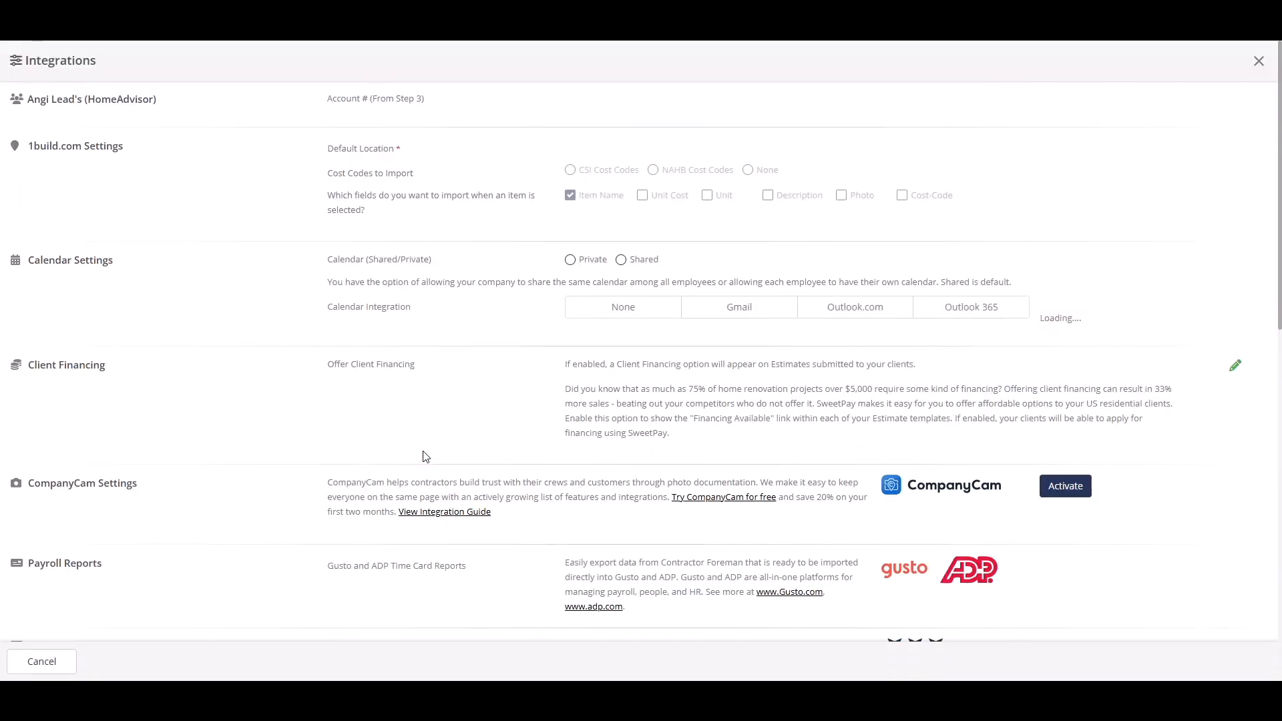
scroll(424, 456, down, 12)
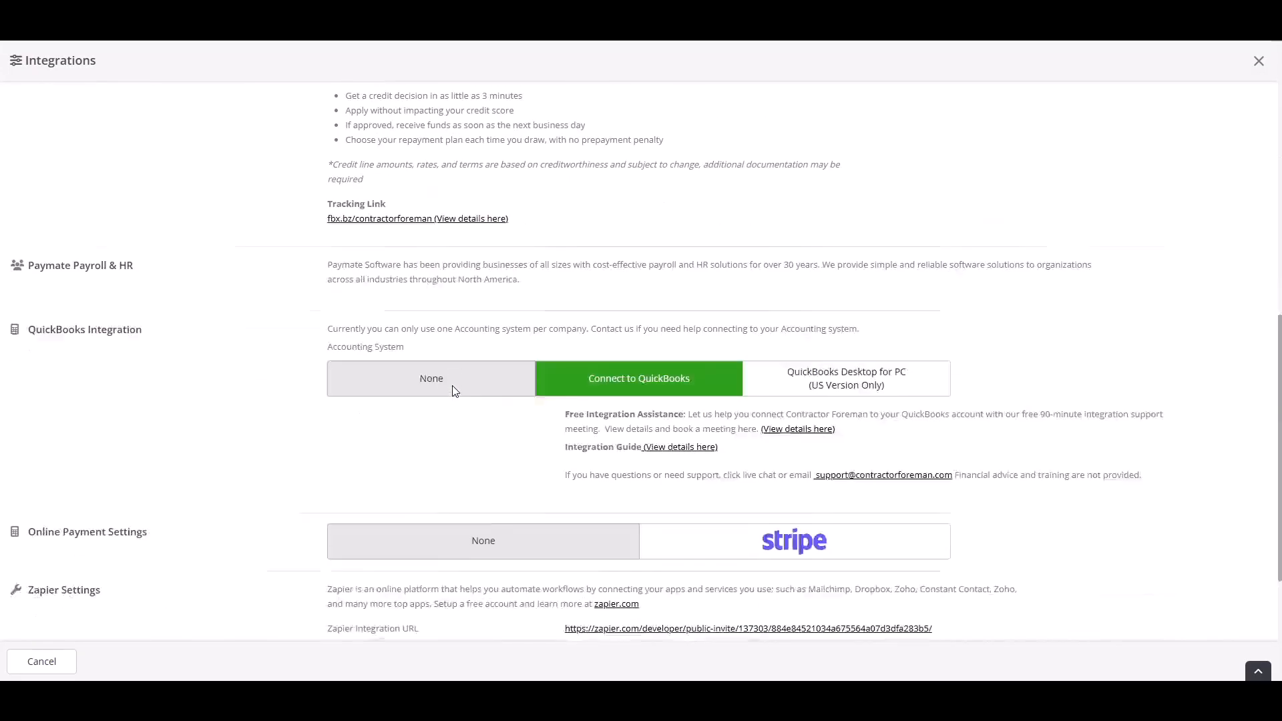
scroll(453, 392, down, 1)
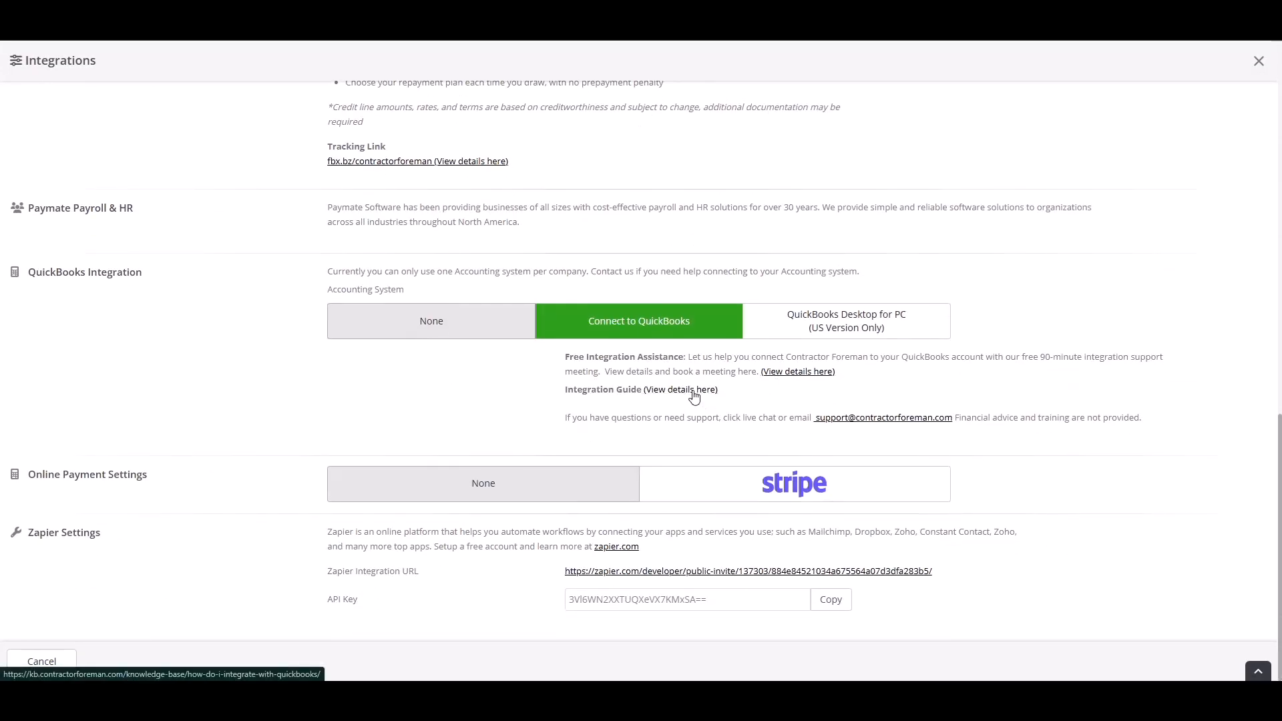
click(694, 391)
scroll(695, 396, down, 1)
click(687, 378)
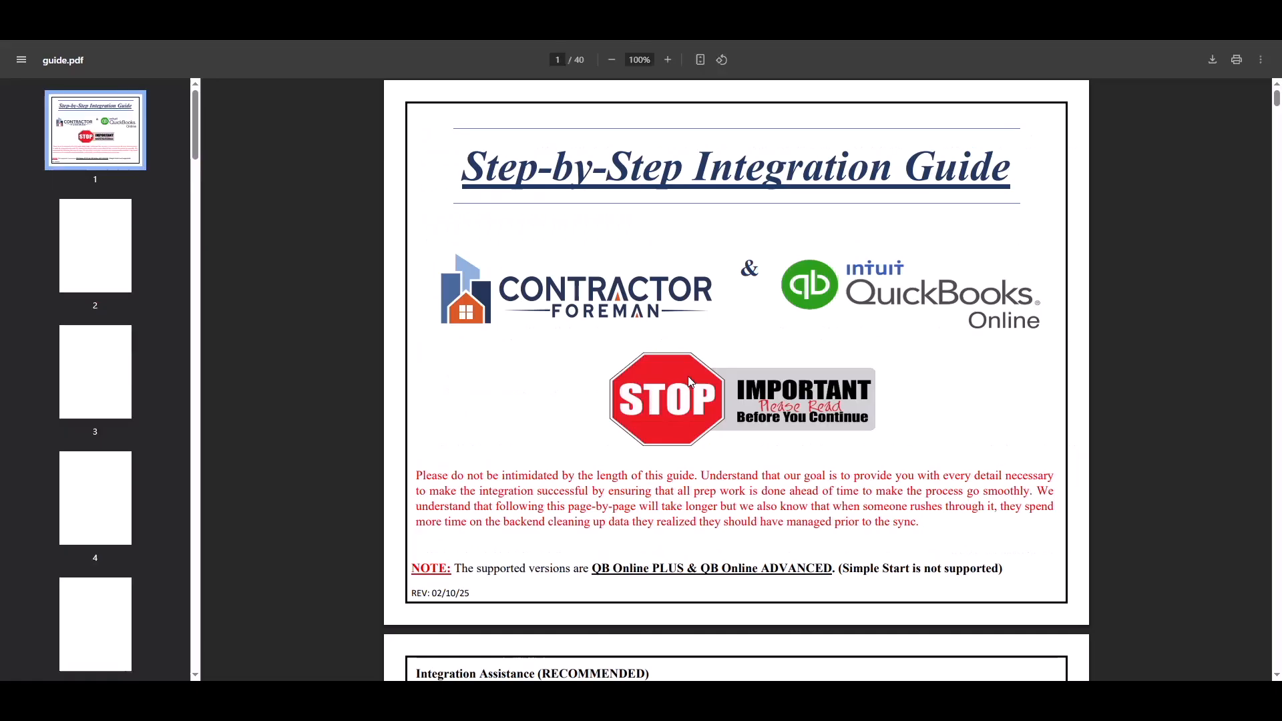
Read through the integration guide to its Cost Codes section on page 4
scroll(687, 367, down, 10)
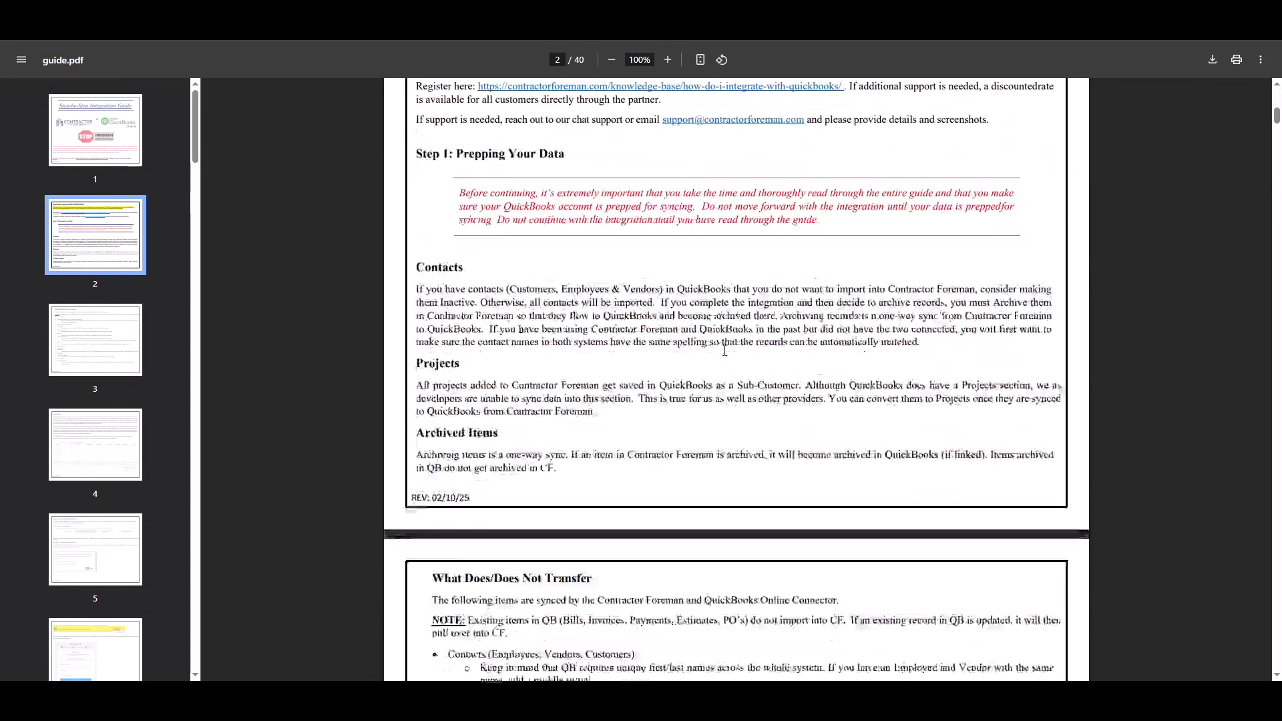
scroll(724, 350, down, 15)
scroll(725, 354, down, 1)
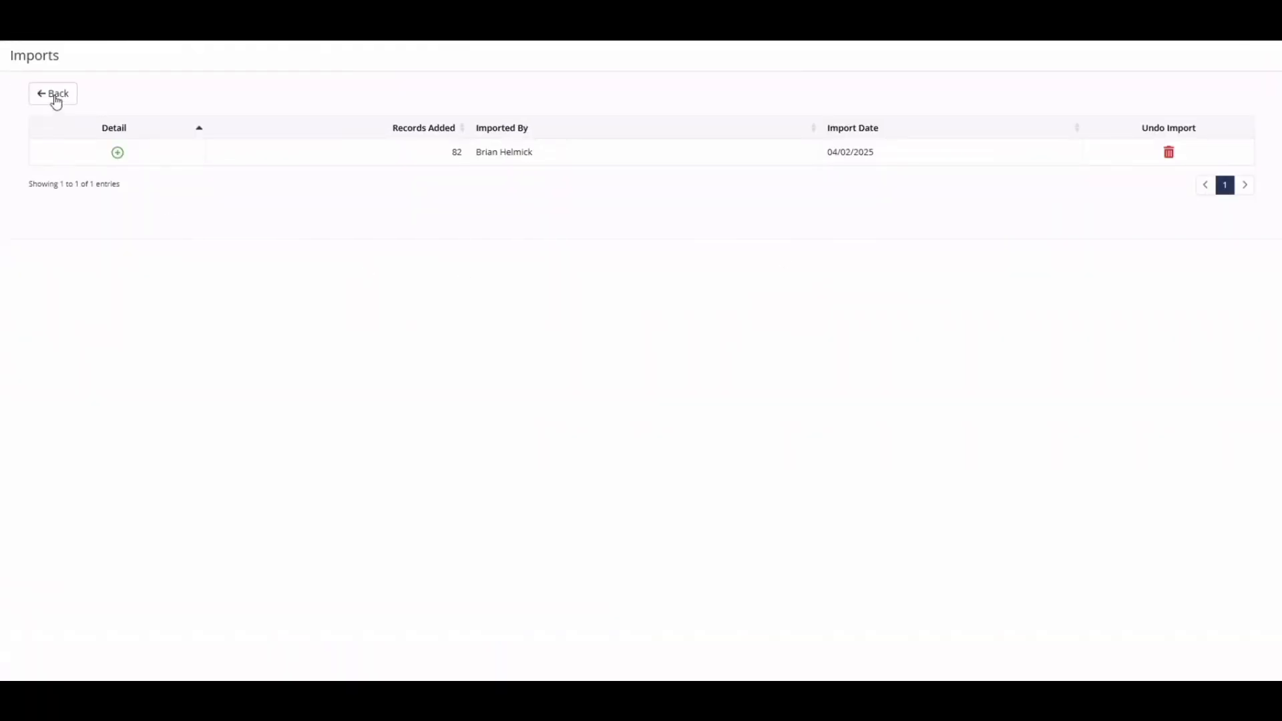
Return to the cost code list and inspect the child codes under Example Parent and Preparation Preliminaries
click(56, 100)
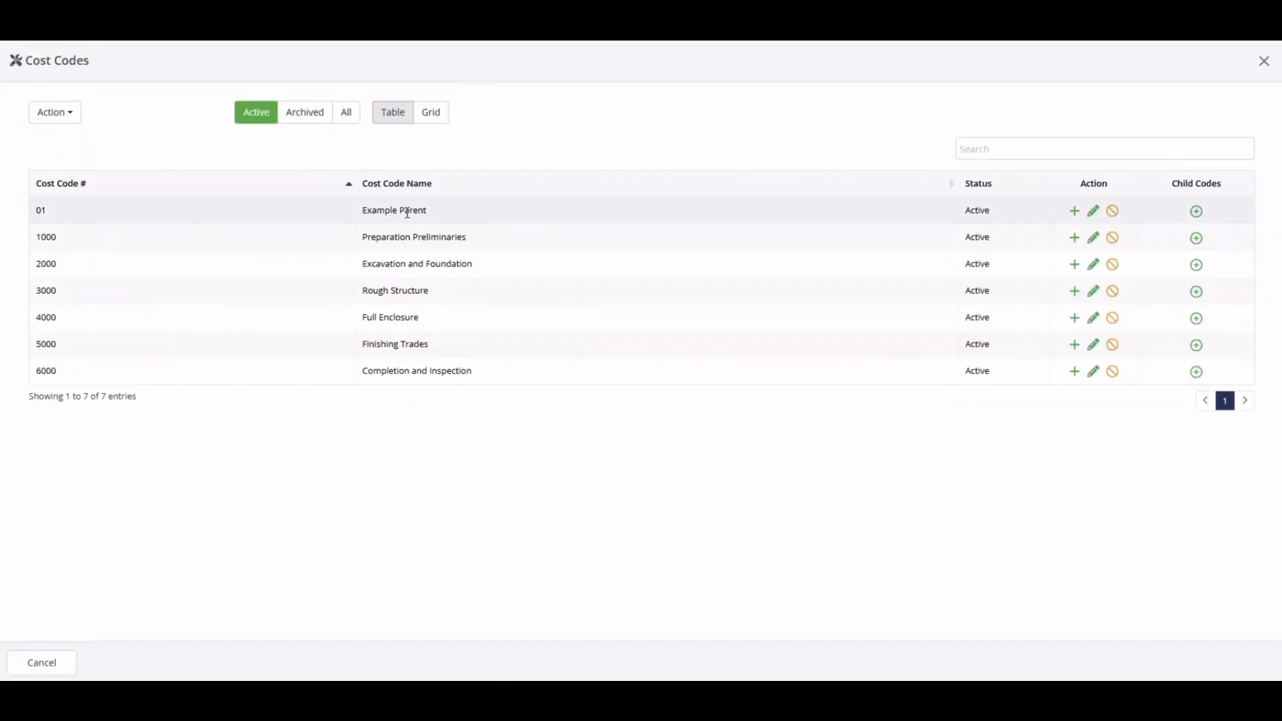
click(1193, 211)
click(1193, 211)
click(1192, 238)
click(1194, 239)
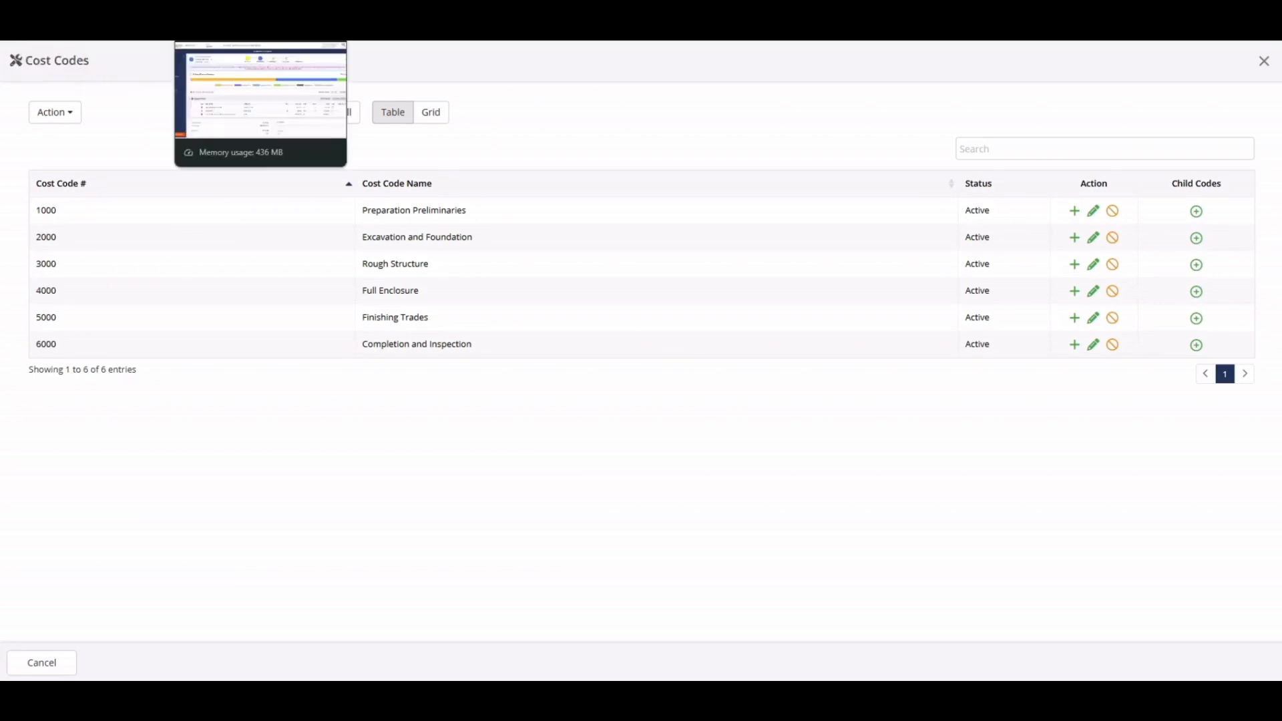
Switch to the Cost Code Estimate, set its status to Approved and confirm the follow-up choices
click(261, 26)
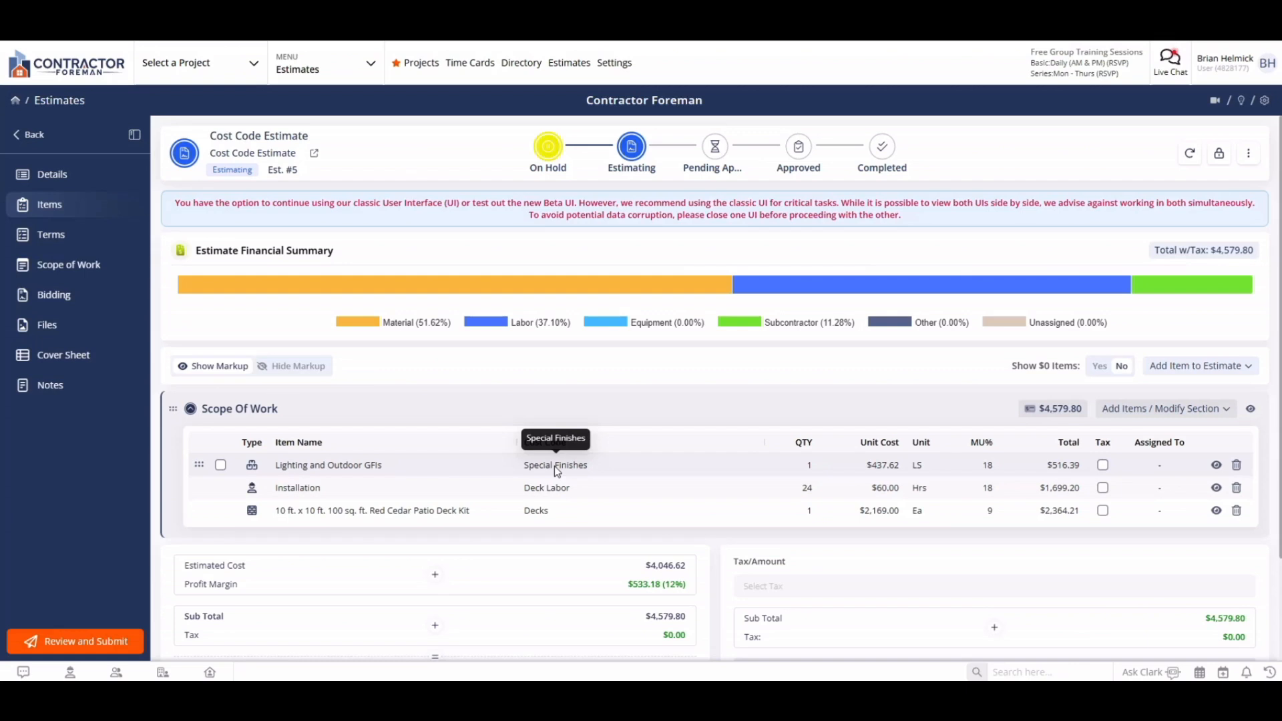
click(798, 148)
click(467, 346)
click(641, 398)
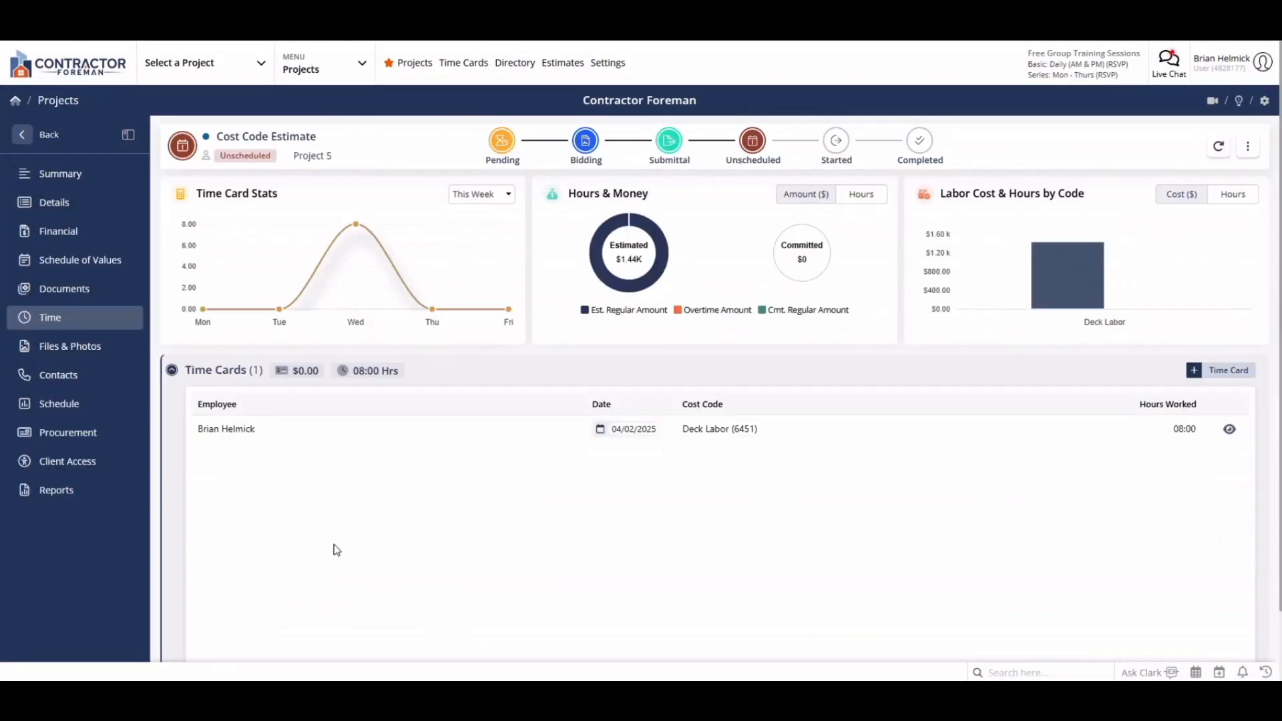
Review the project's financial records and examine its Job Cost Actual Report (Detailed) down to the child cost codes and their entries
click(61, 231)
scroll(394, 450, down, 5)
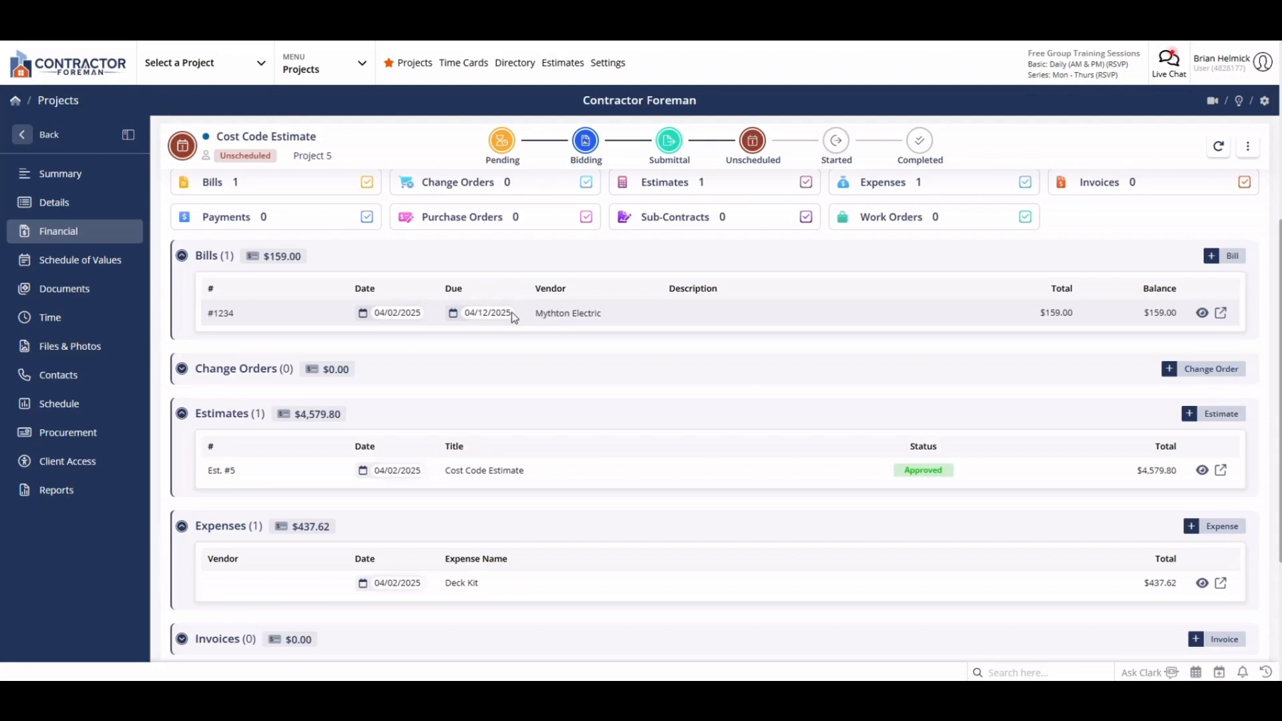
click(49, 494)
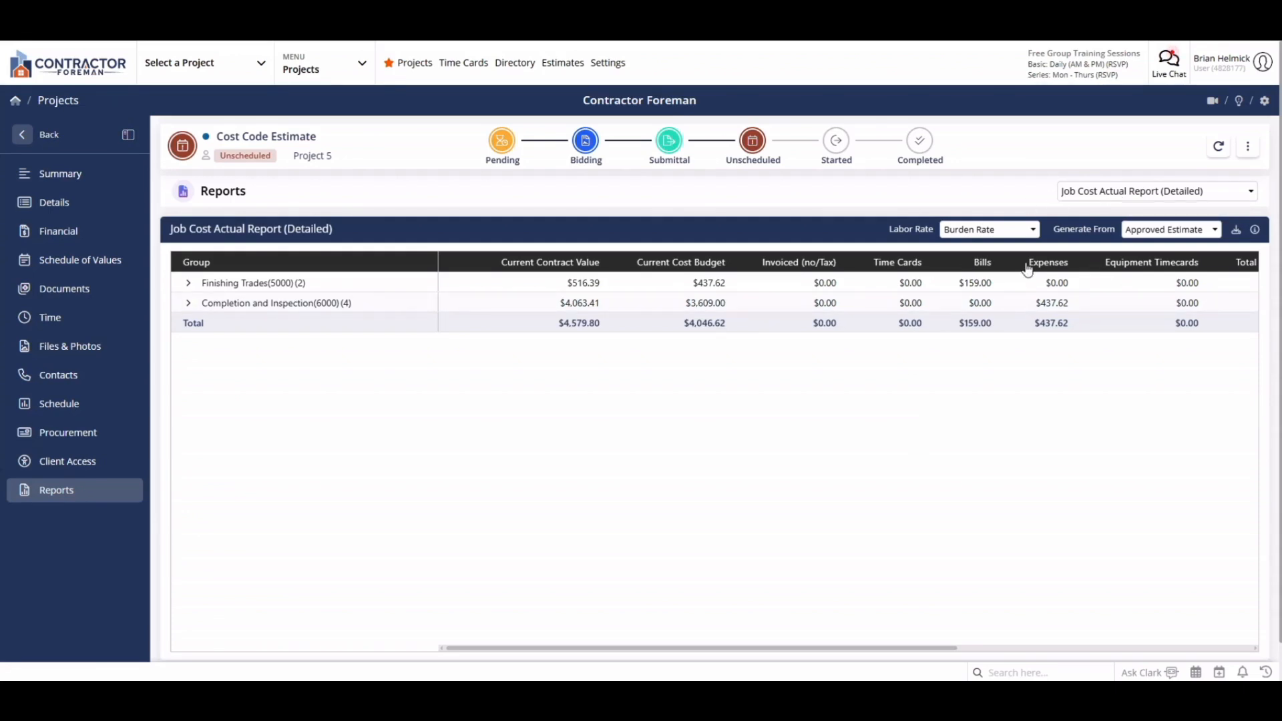
click(189, 286)
click(207, 302)
click(189, 364)
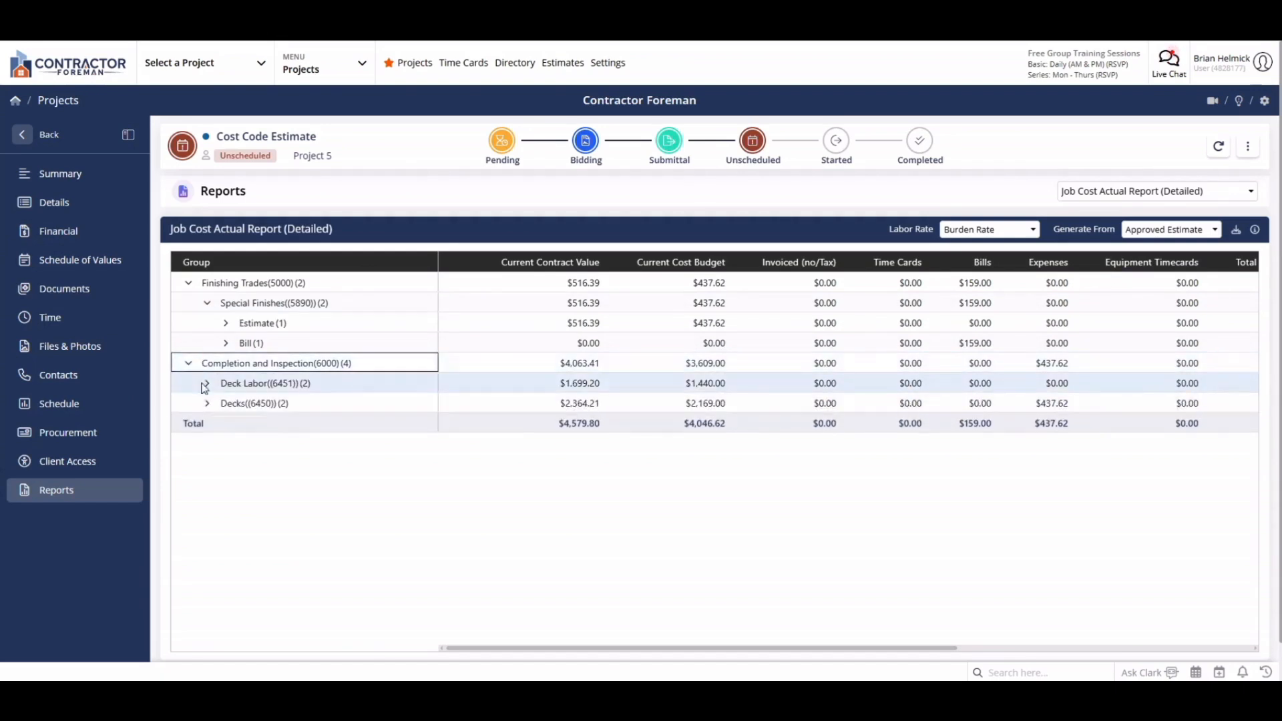
click(205, 385)
click(209, 446)
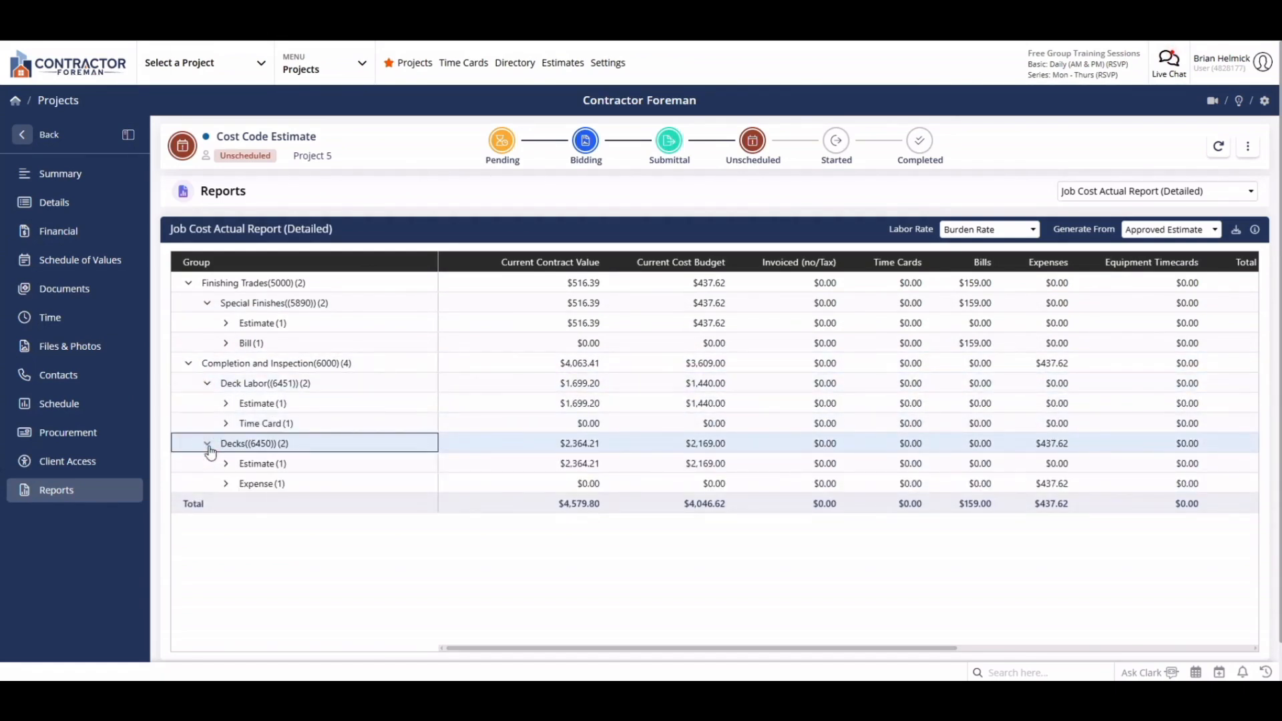
drag(893, 648, 1207, 626)
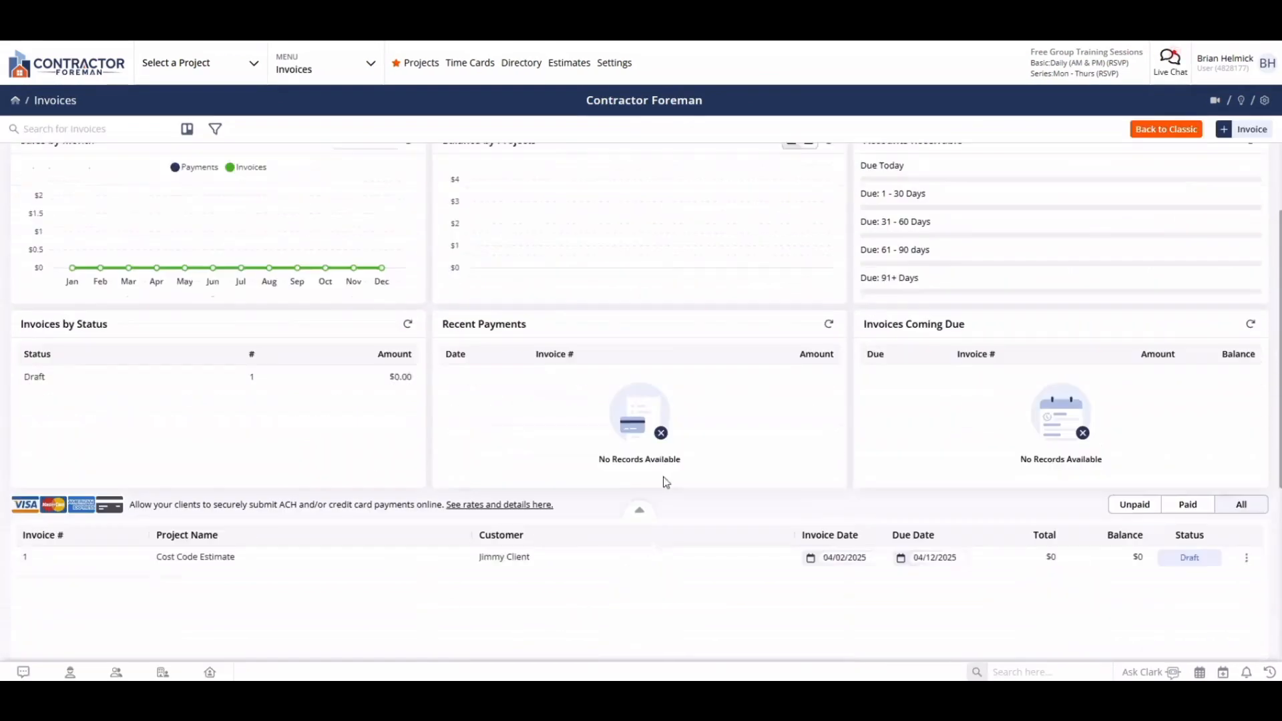
Import the scope of work items from the schedule of values into the project's draft invoice
click(547, 546)
click(43, 206)
click(1210, 252)
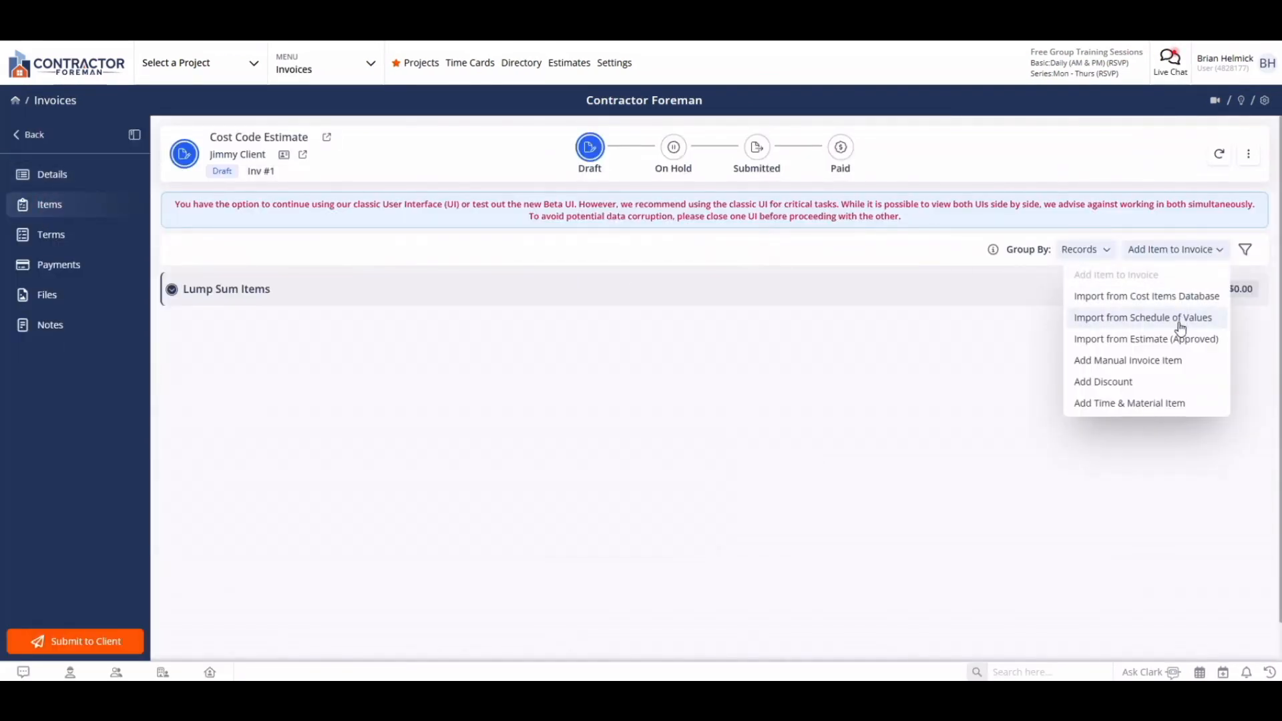
click(1180, 327)
click(822, 155)
click(1010, 661)
Set the amount invoiced for the Lighting and Outdoor GFIs item to 159
click(800, 395)
key(BackSpace)
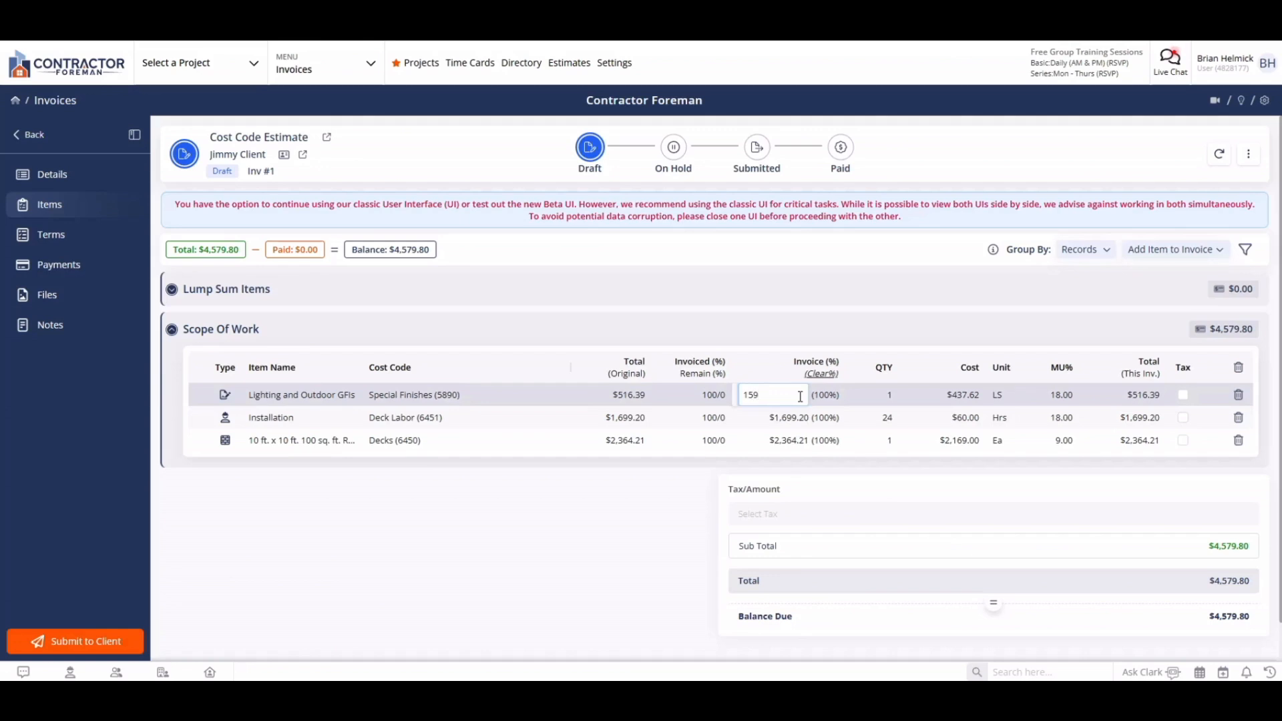
key(Return)
Preview the invoice with the Invoice w/Details template and email it to the customer
click(1249, 155)
click(1156, 187)
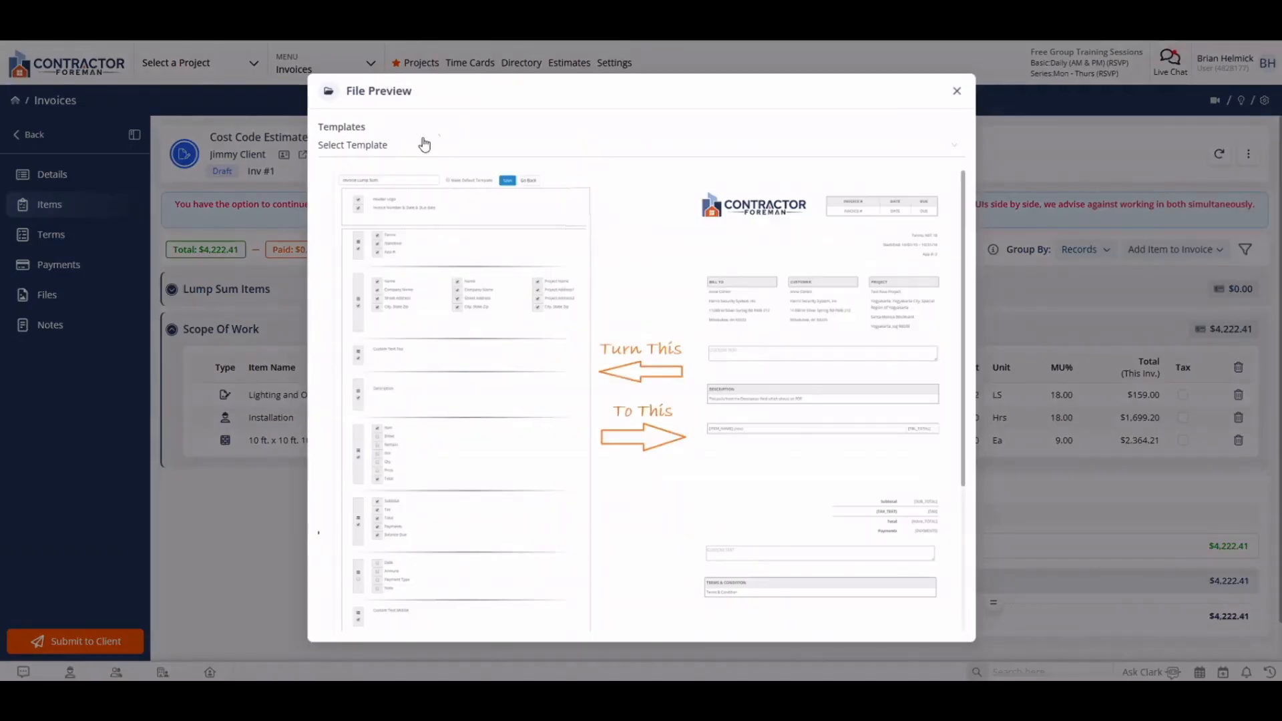
click(412, 147)
click(373, 322)
click(1164, 663)
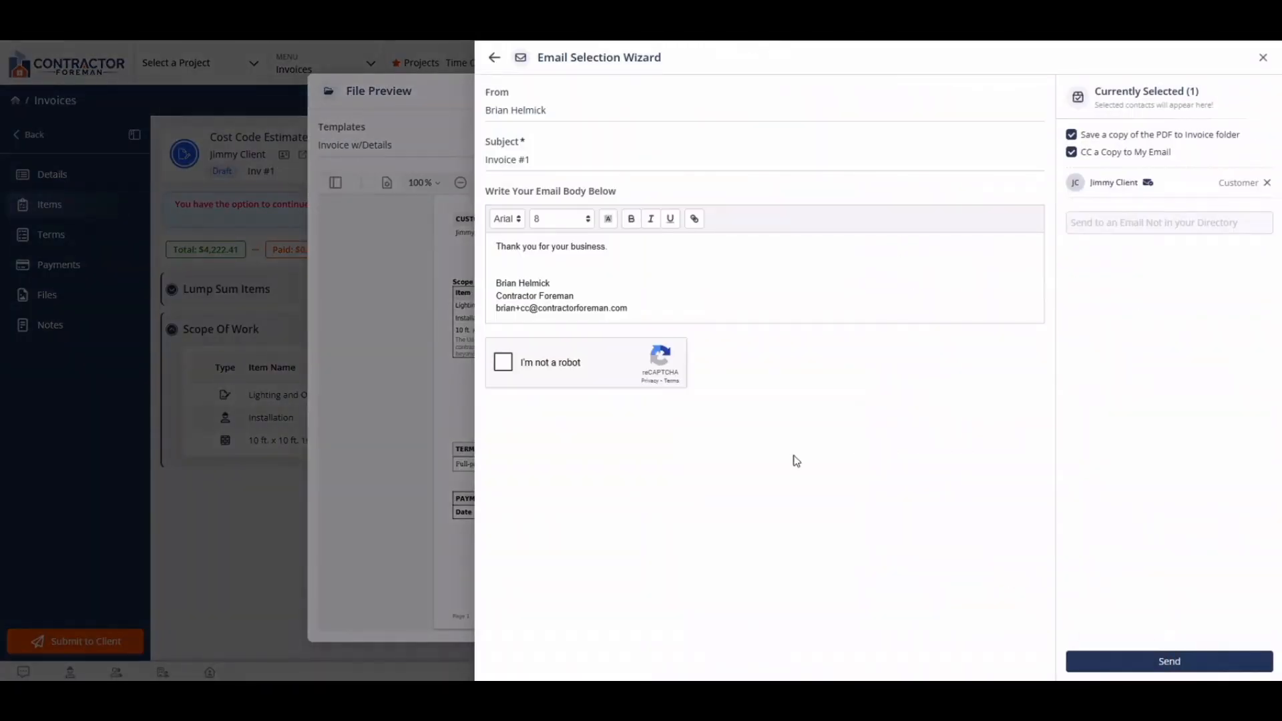
click(1145, 663)
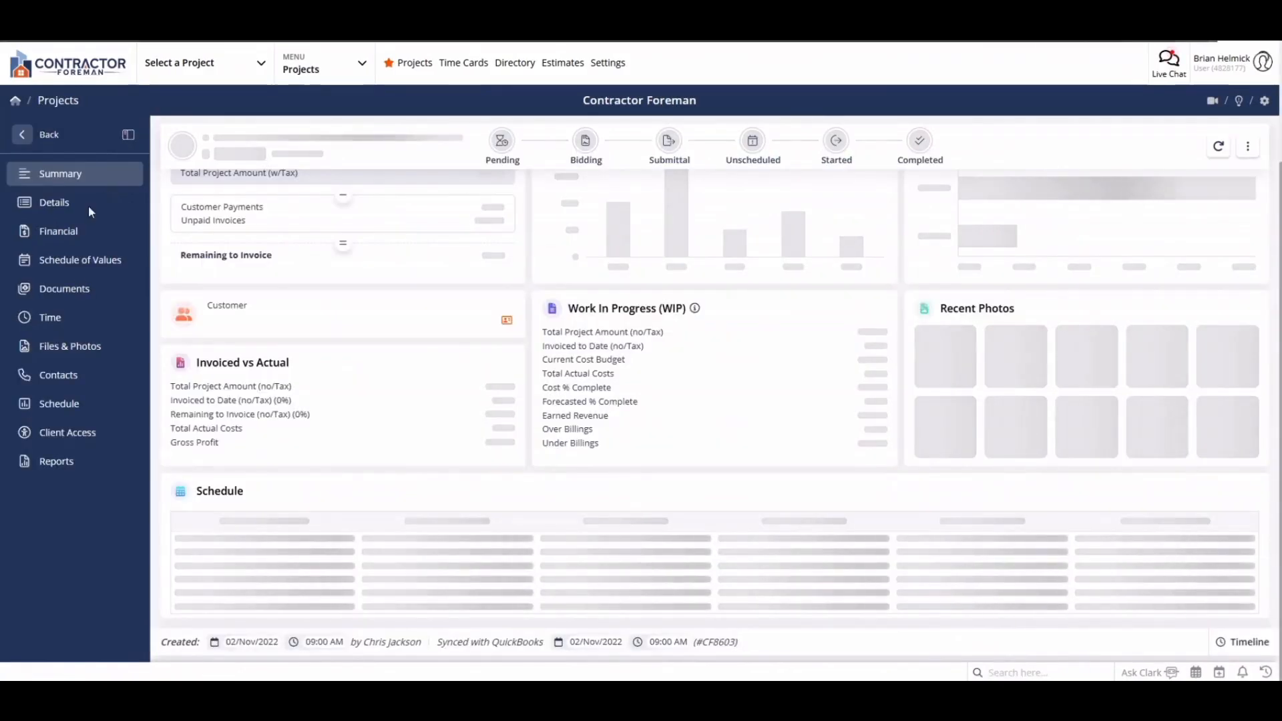
Reopen the project's Job Cost Actual Report (Detailed) and examine the invoiced amounts under each parent and child cost code
click(59, 231)
click(56, 489)
click(189, 303)
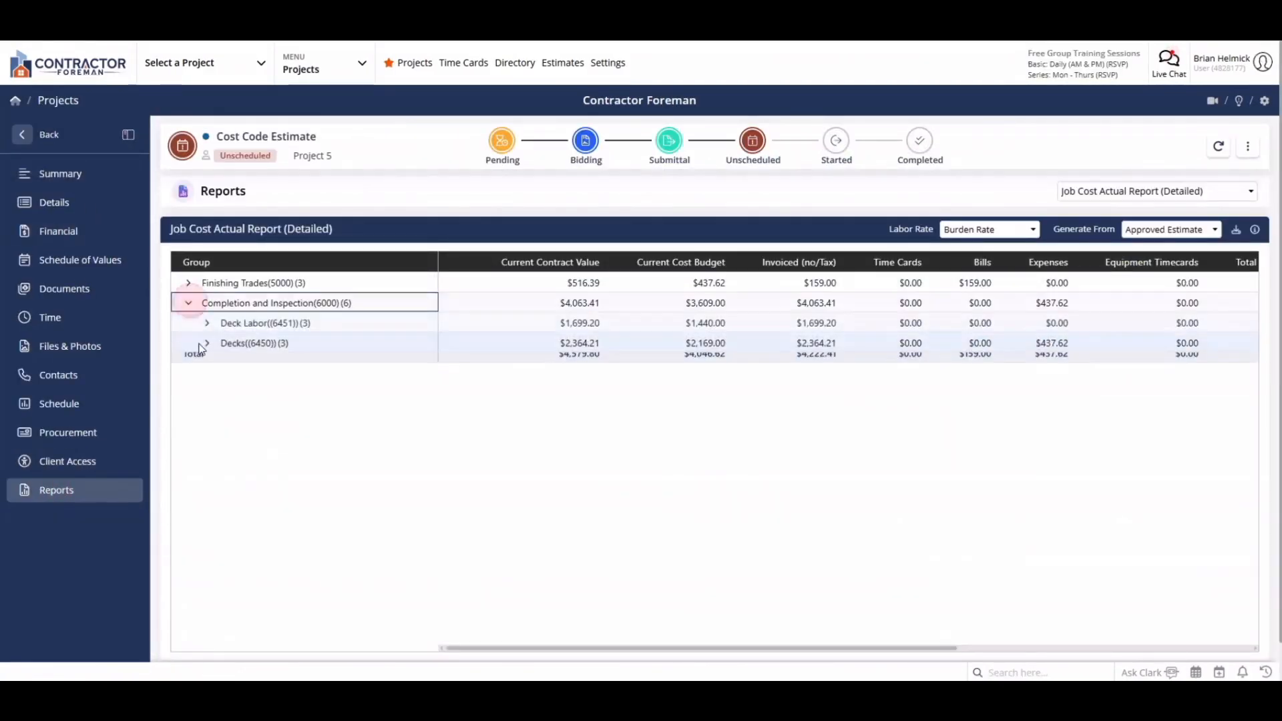
click(207, 322)
click(207, 403)
click(189, 283)
click(207, 304)
scroll(734, 508, down, 1)
drag(889, 607, 1182, 612)
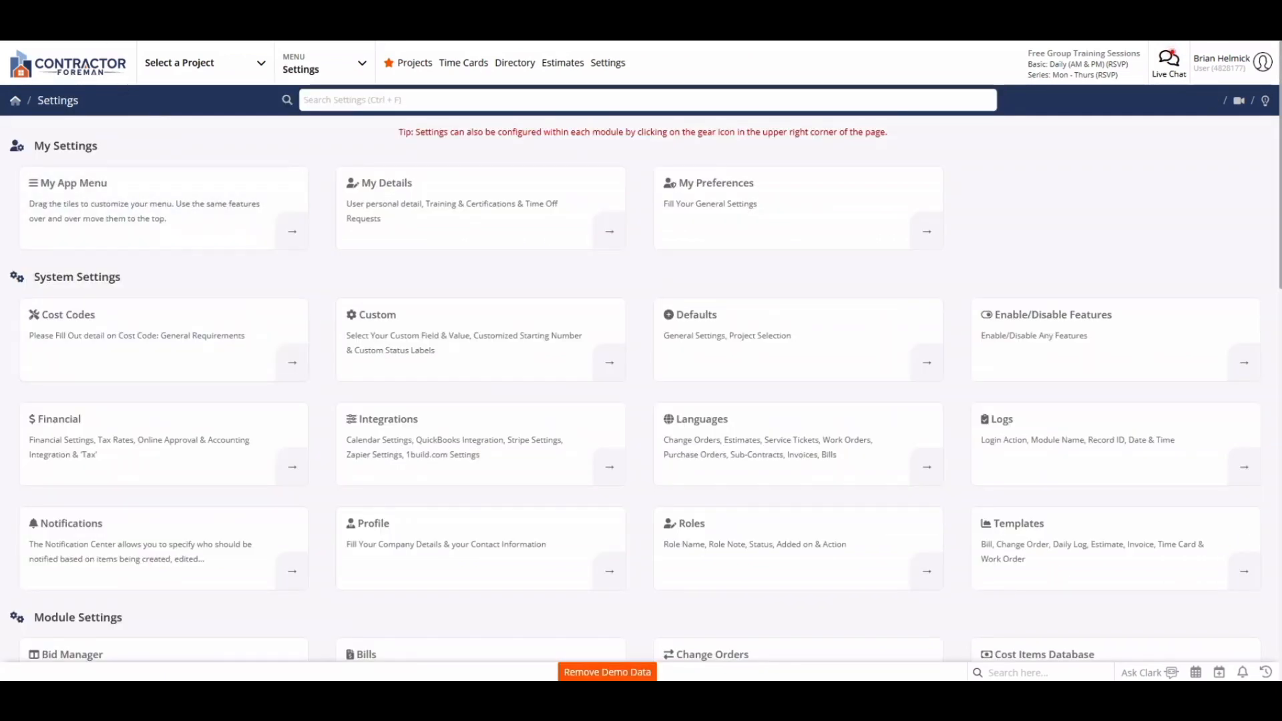
Open the Cost Codes settings and view the child code under Example Parent
click(123, 331)
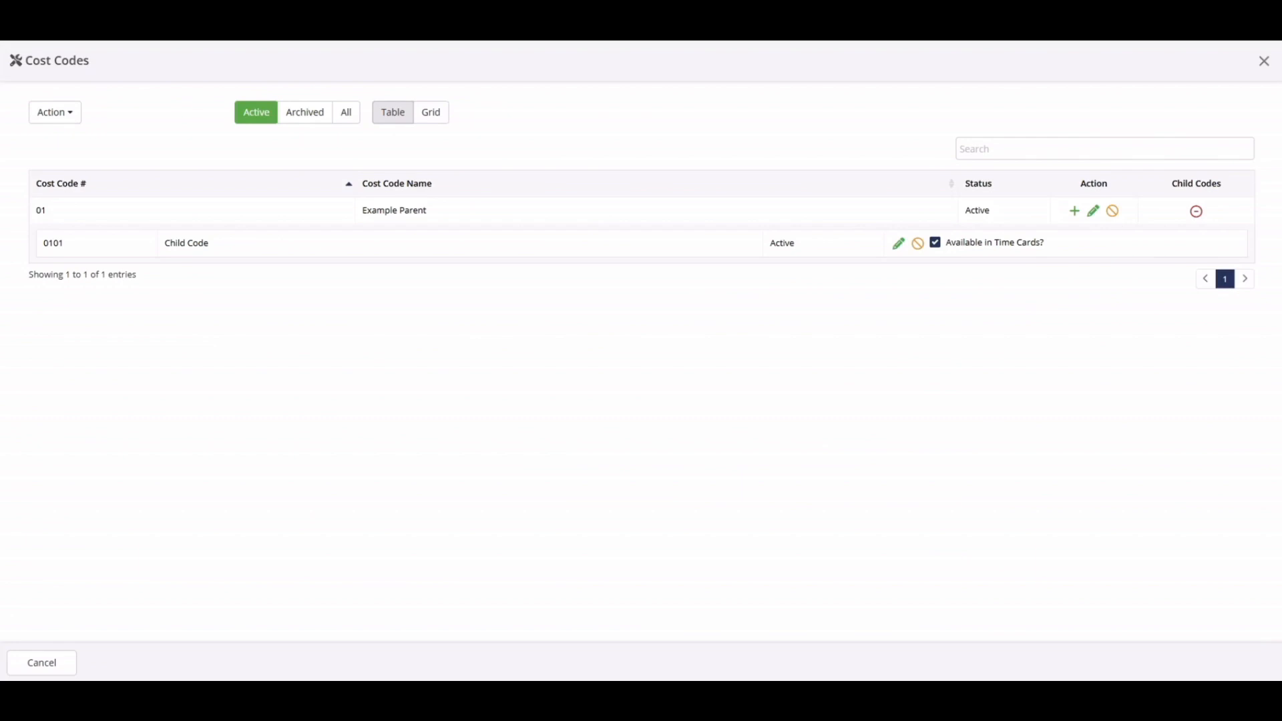